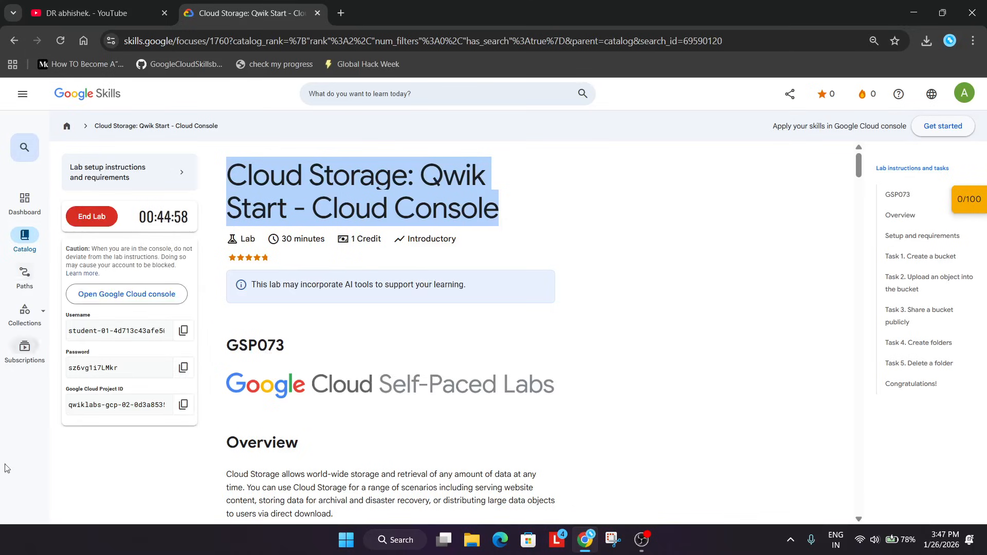
Open the Google Cloud console link from the lab page in an incognito window.
right_click(133, 292)
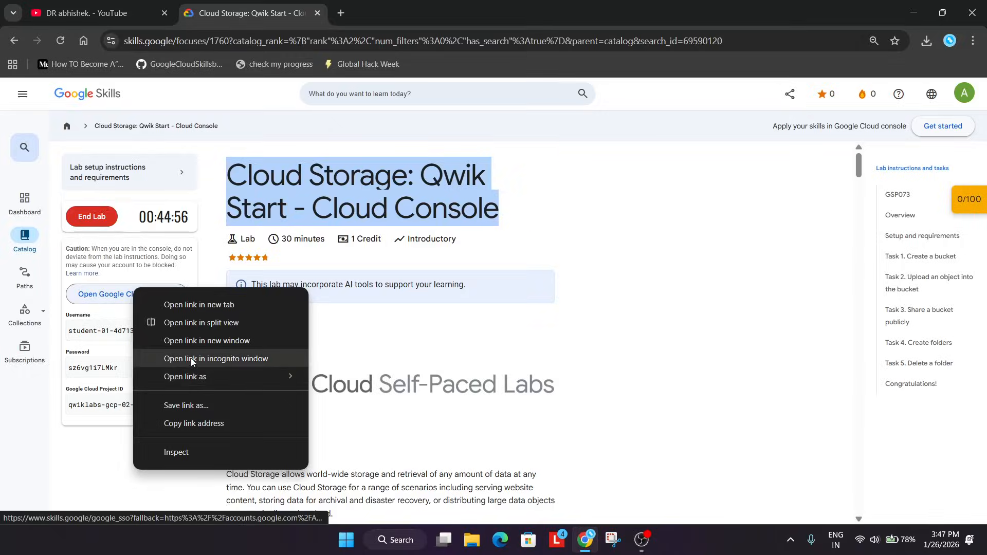
click(190, 358)
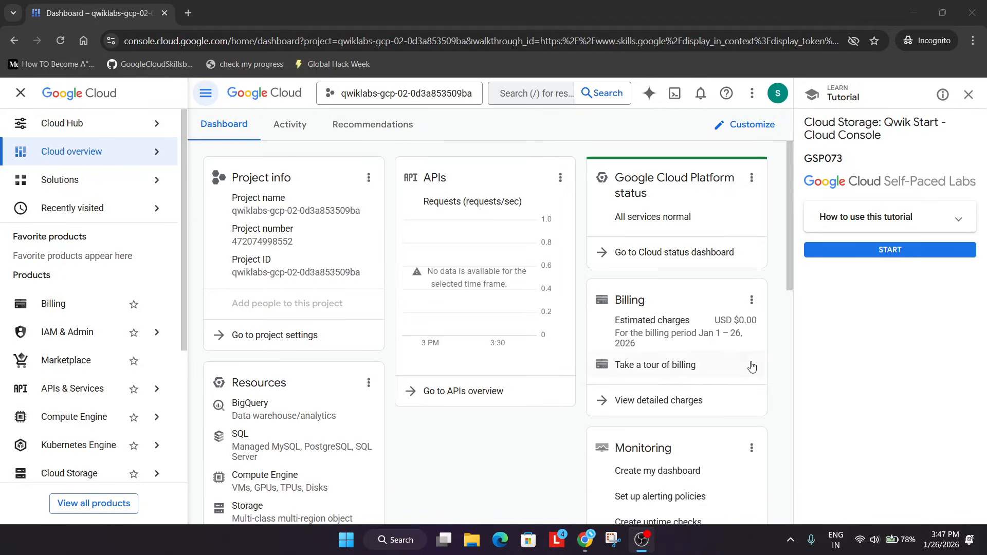
Dismiss the tutorial side panel in the Cloud console dashboard.
click(887, 250)
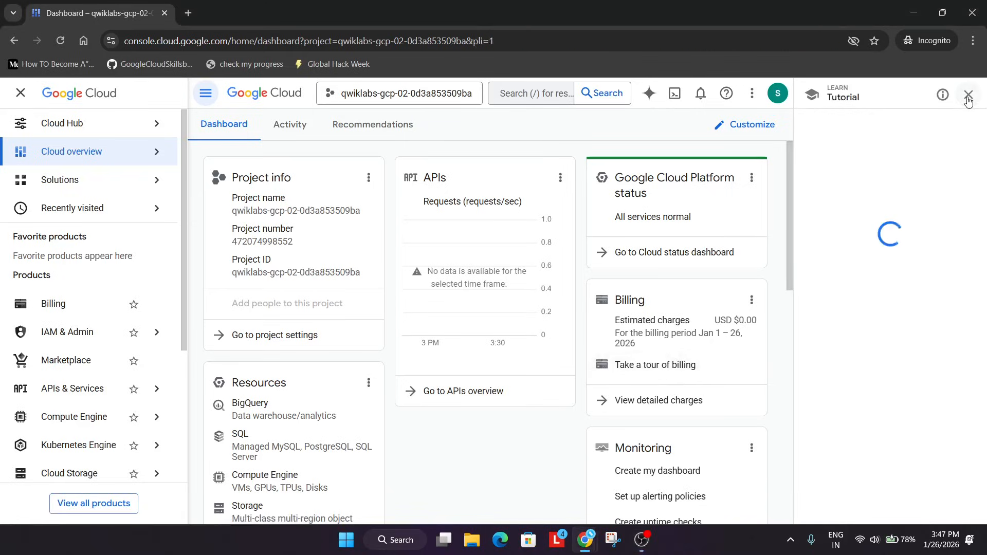
click(969, 98)
click(951, 327)
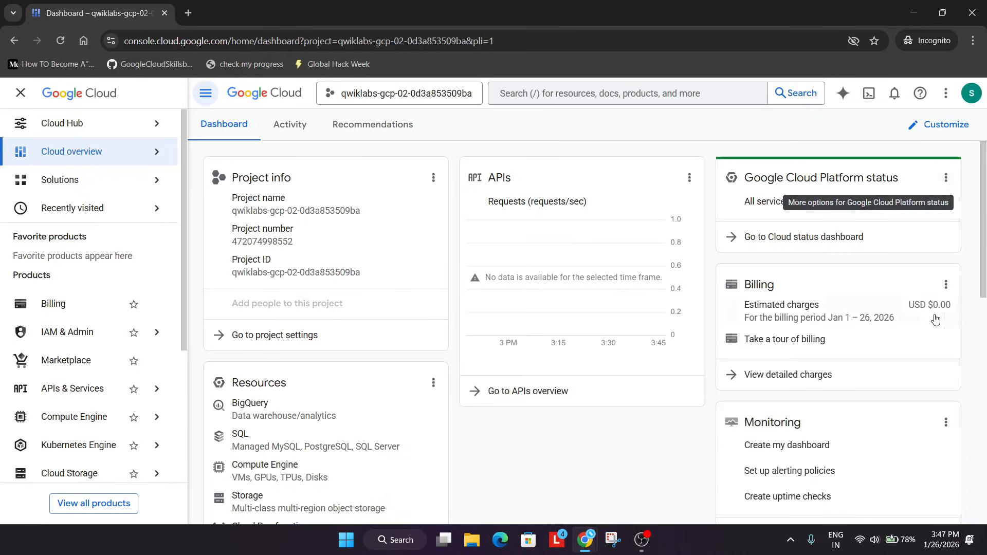
Open Cloud Storage through the console search and start creating a new bucket.
click(622, 86)
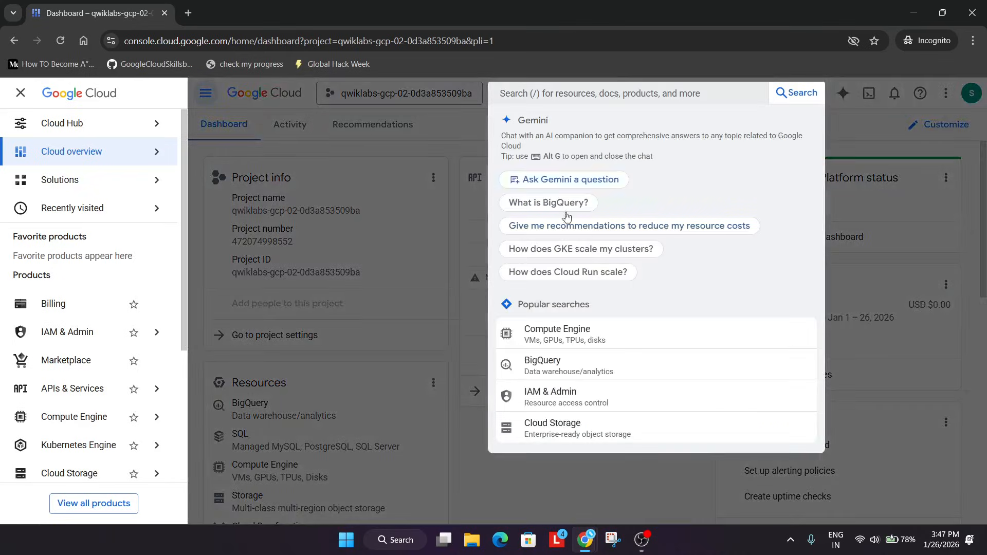
click(543, 426)
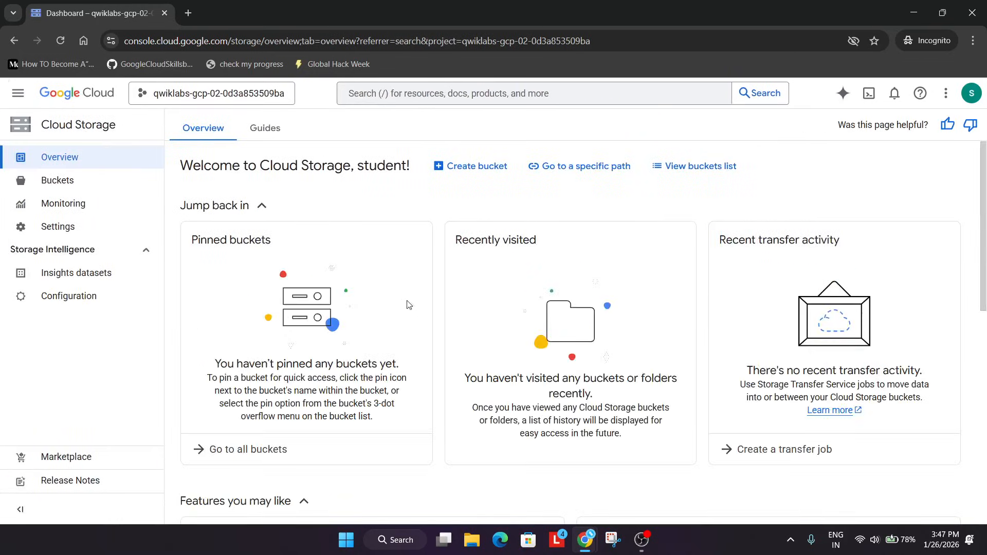
click(489, 179)
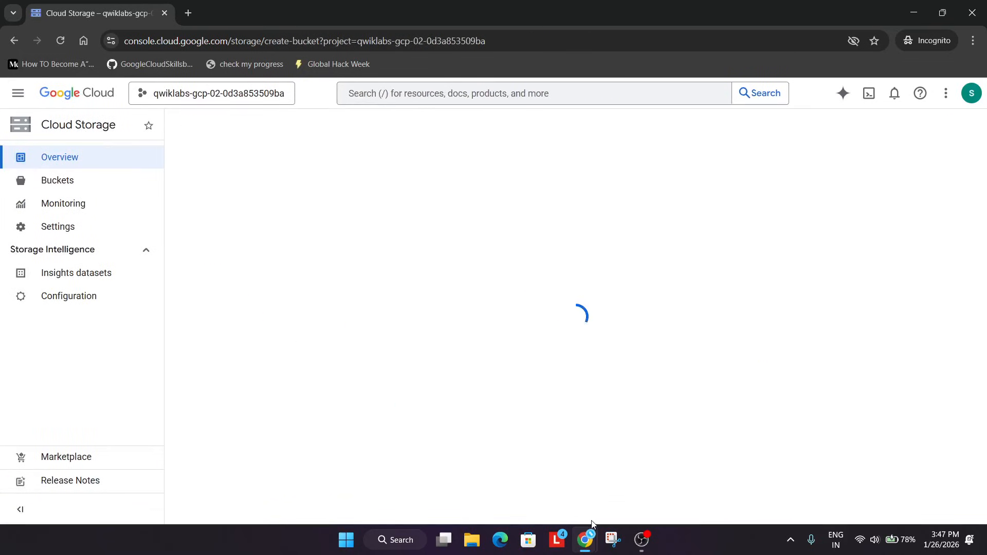
Review the Task 1 bucket creation instructions on the lab page.
mouse_move(590, 535)
click(561, 466)
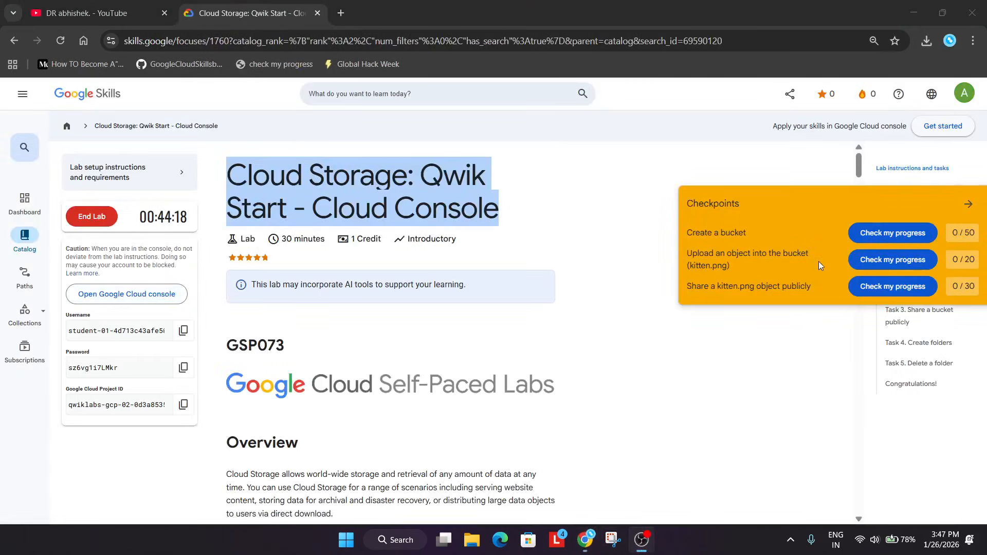
click(971, 204)
click(971, 204)
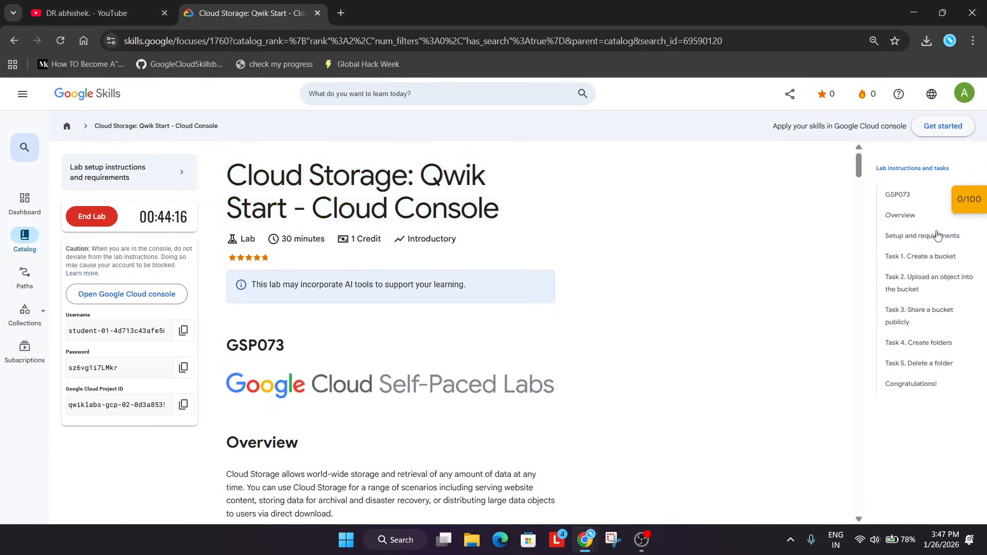
click(915, 256)
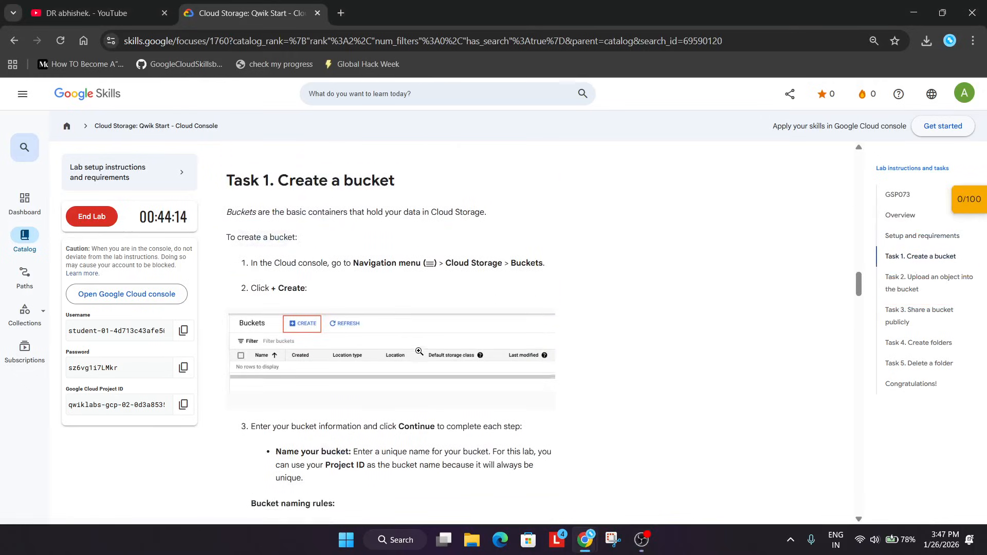
scroll(416, 350, down, 10)
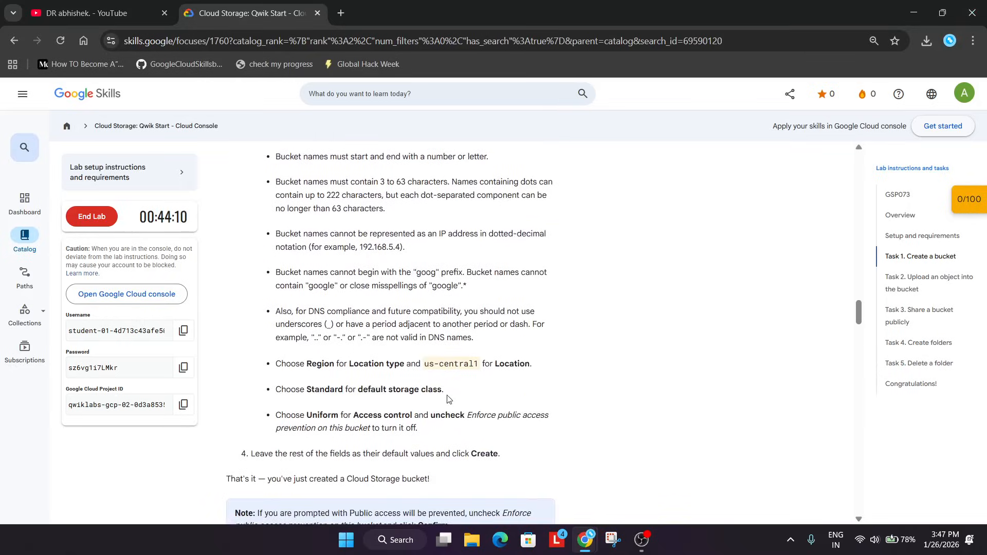
drag(464, 414, 564, 431)
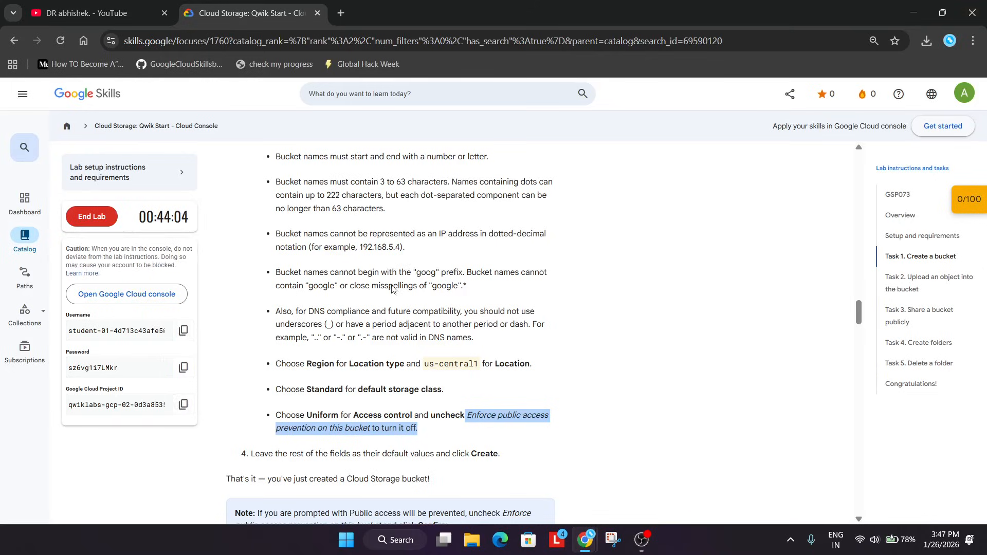
Copy the Google Cloud Project ID from the lab page and use it as the bucket name, then continue.
click(176, 408)
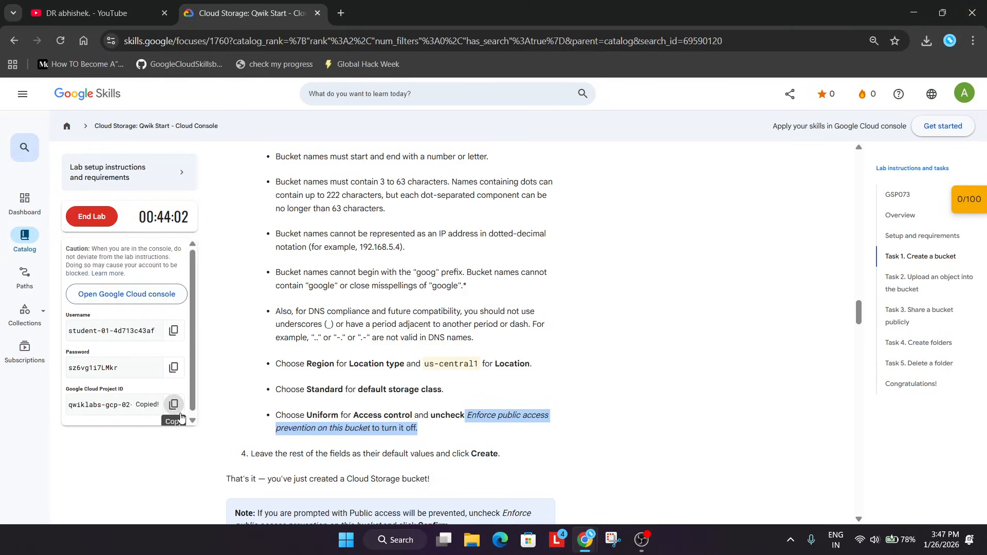
key(alt+Tab)
key(alt+Tab)
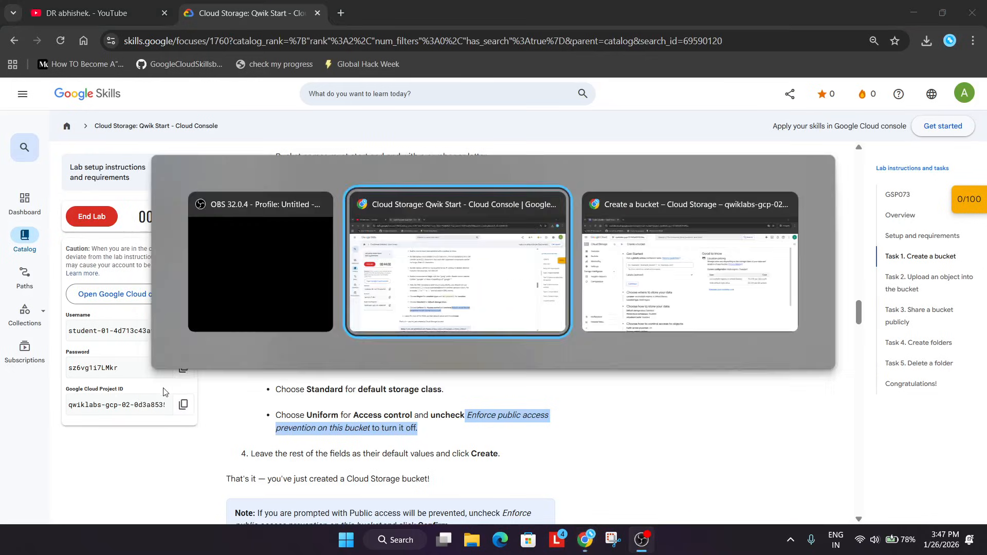
click(432, 220)
key(ctrl+v)
click(231, 307)
Set the bucket's location type to Region with us-central1 (Iowa) and continue.
scroll(224, 431, down, 3)
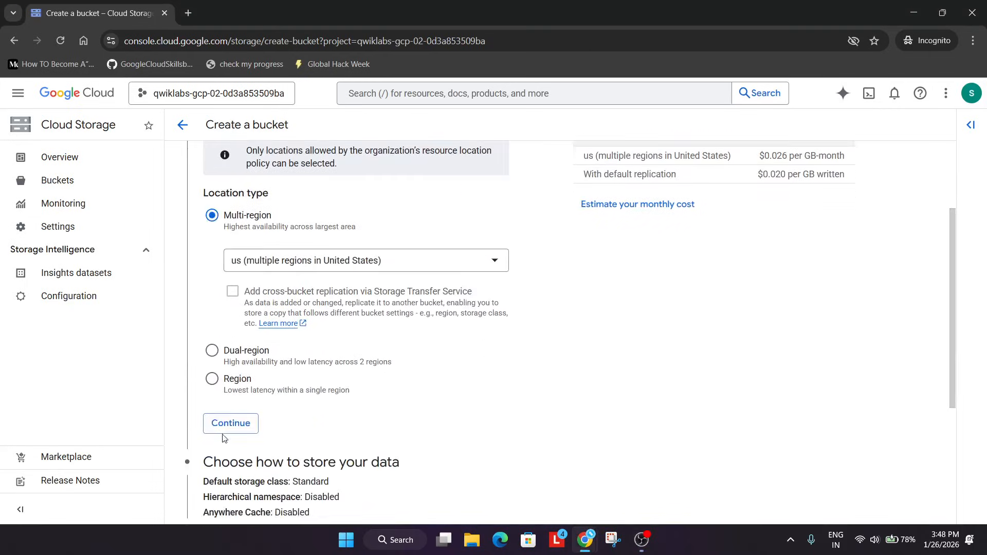
click(212, 379)
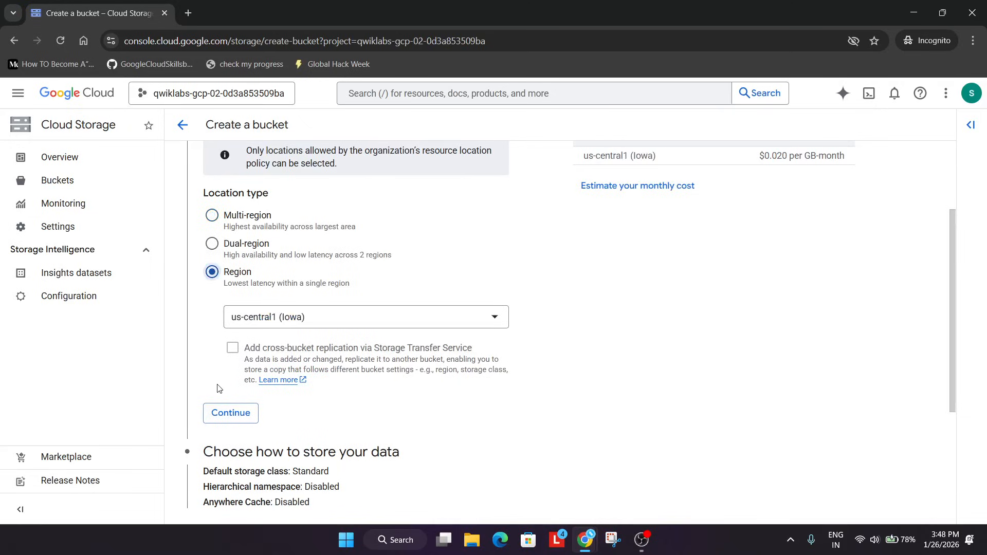
click(317, 320)
key(alt+Tab)
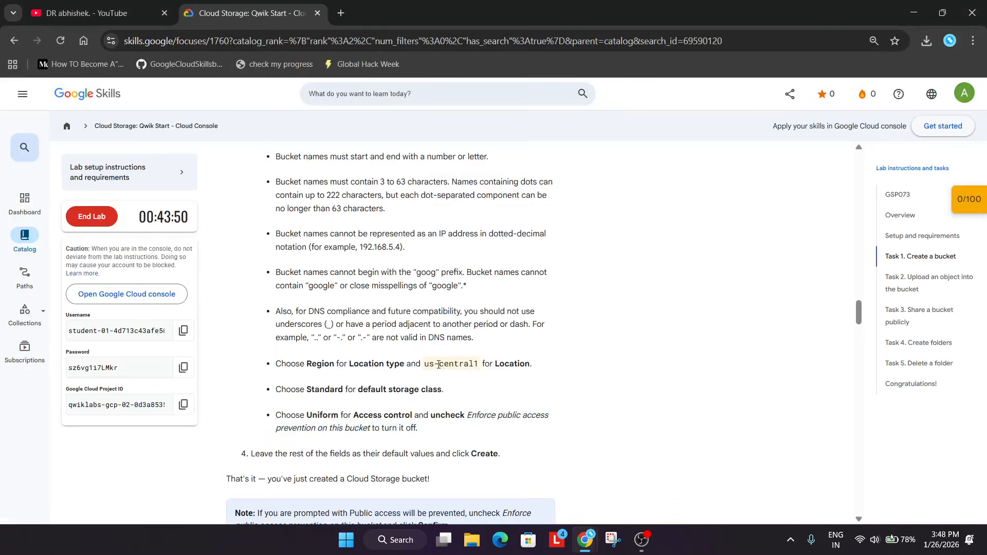
key(alt+Tab)
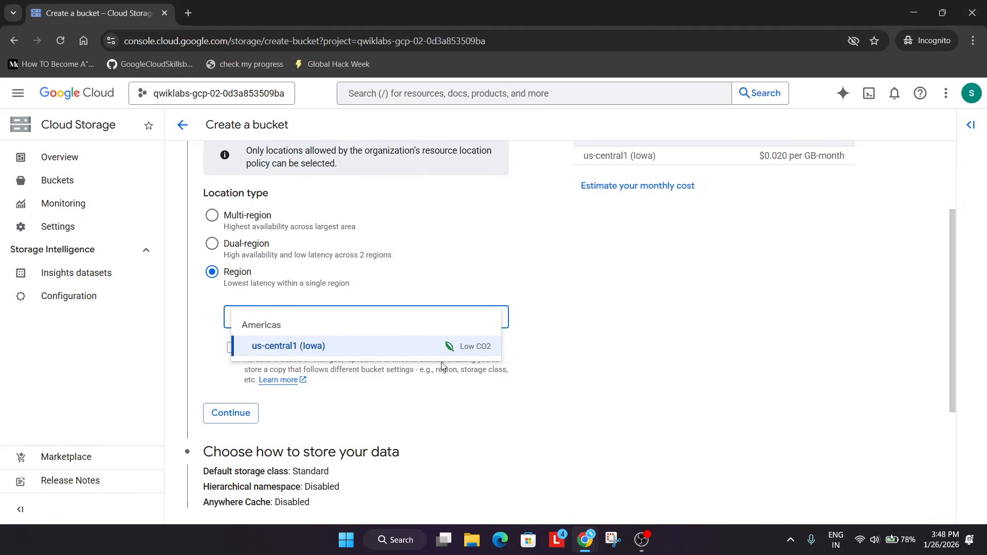
click(244, 423)
click(231, 414)
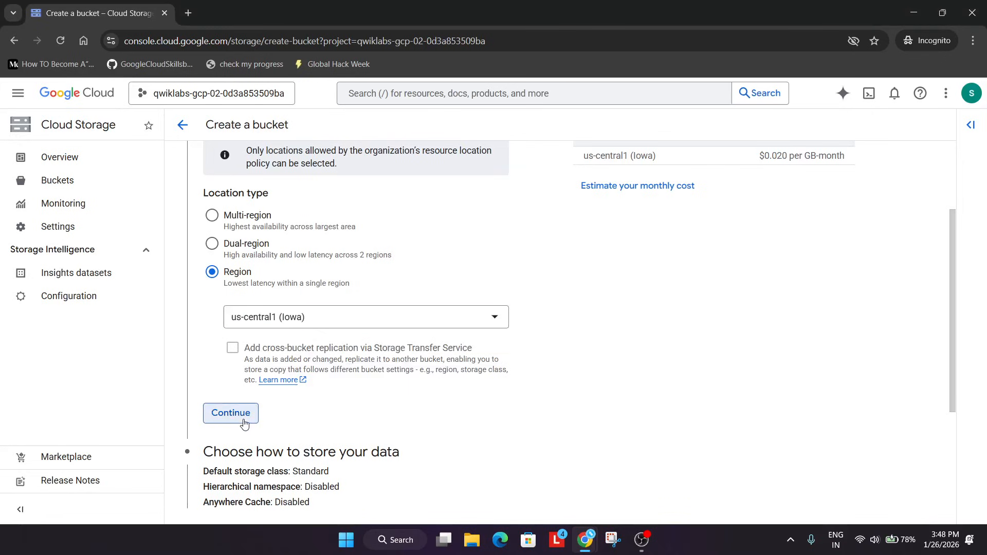
Keep the Standard storage class and Uniform access control defaults and create the bucket.
scroll(242, 427, down, 10)
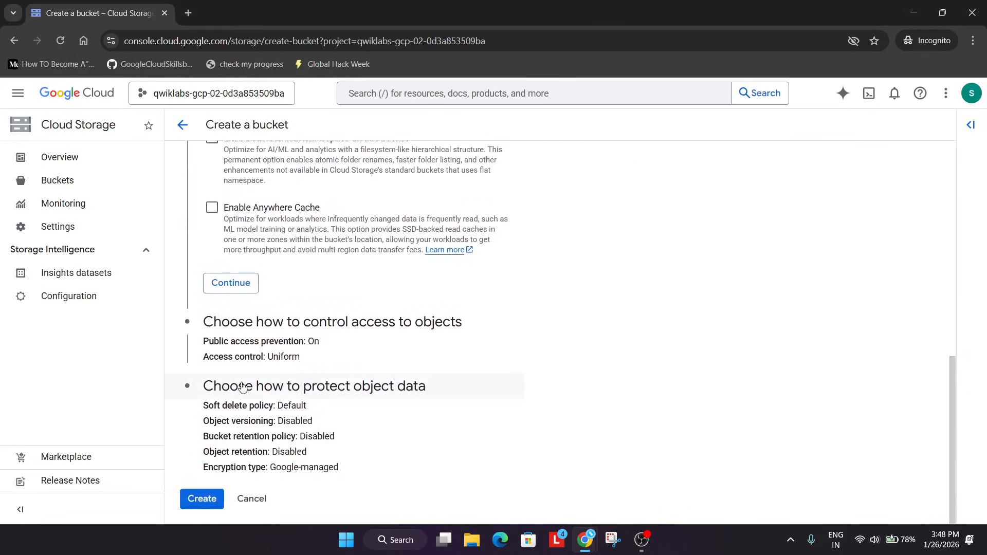
click(230, 282)
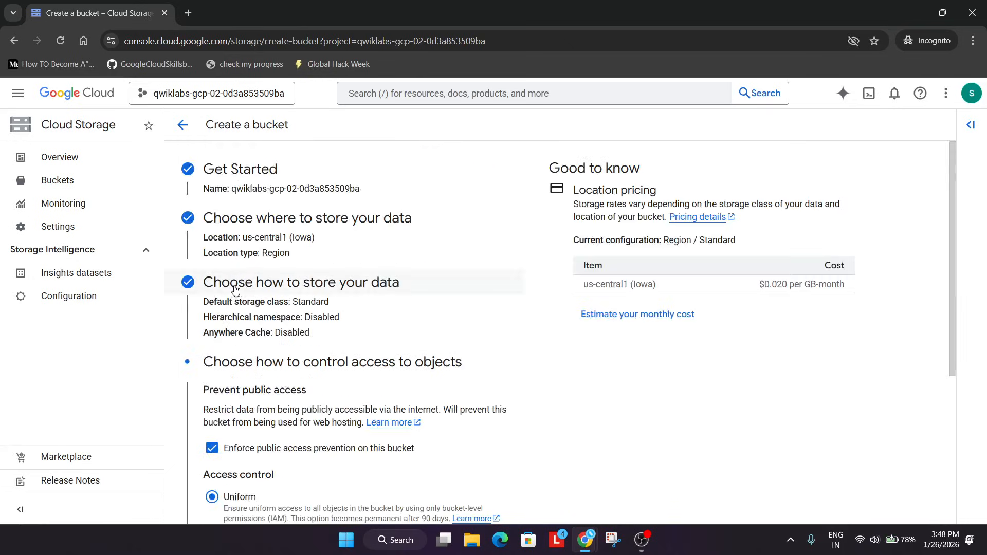
click(223, 452)
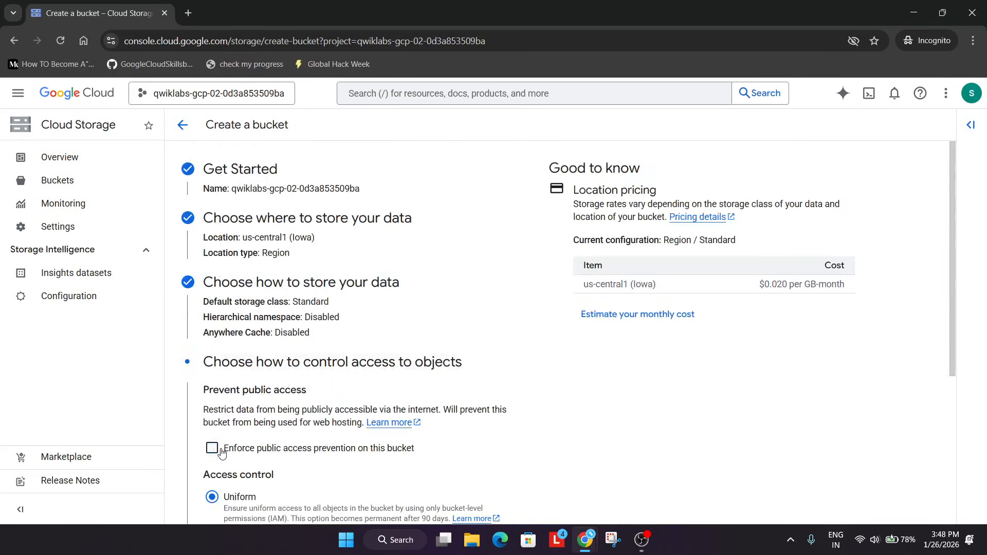
scroll(222, 453, down, 5)
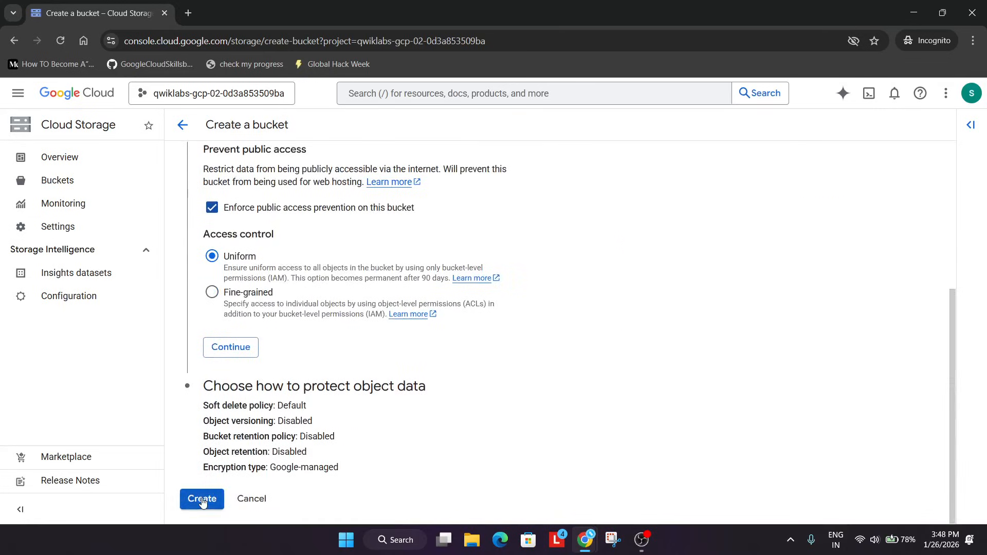
click(202, 498)
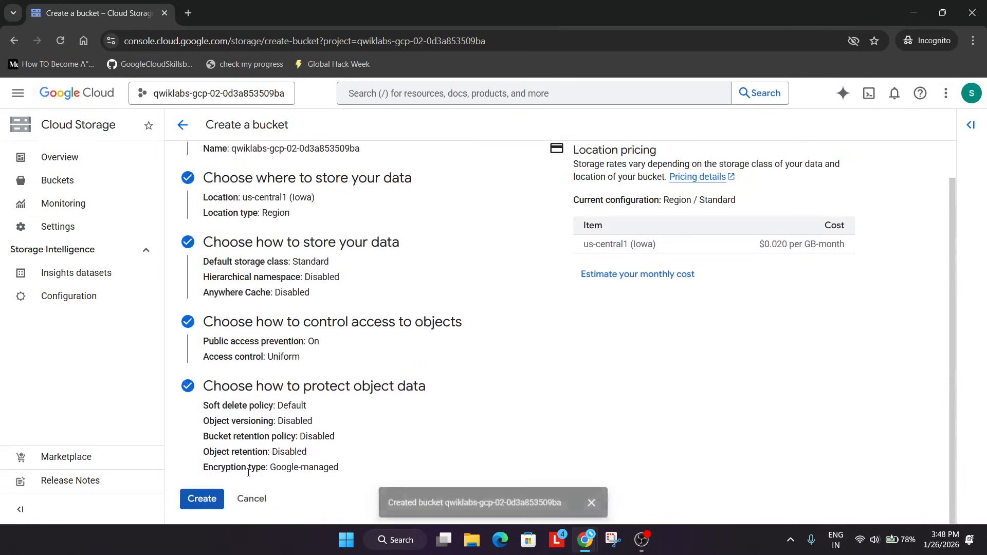
Remove public access prevention on the new bucket from its Permissions tab and close the tutorial panel.
key(alt+Tab)
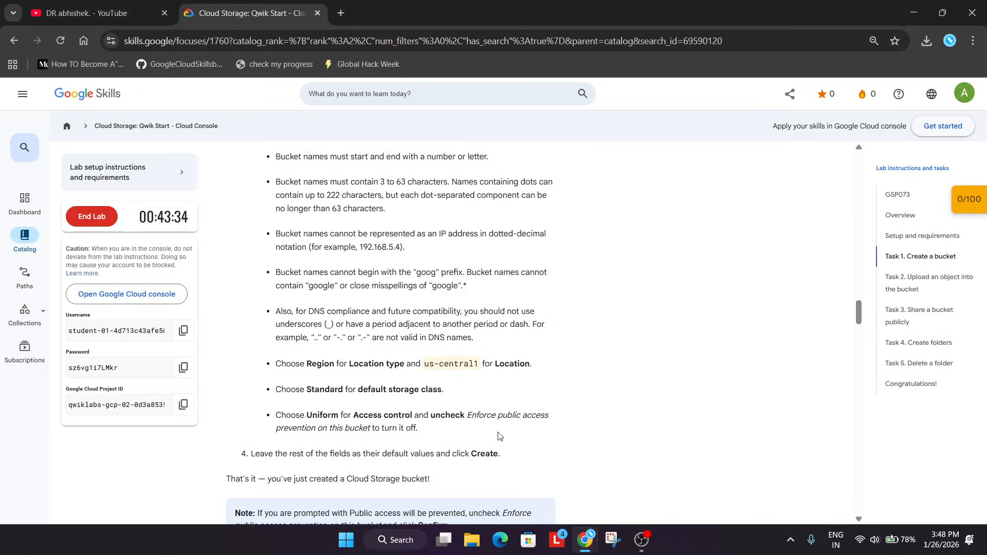
key(alt+Tab)
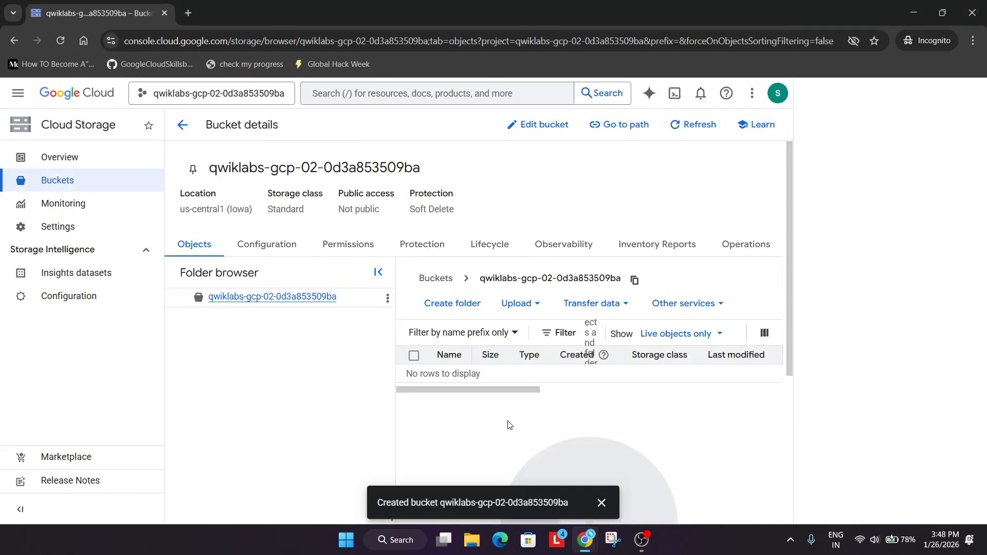
click(349, 255)
scroll(318, 334, down, 1)
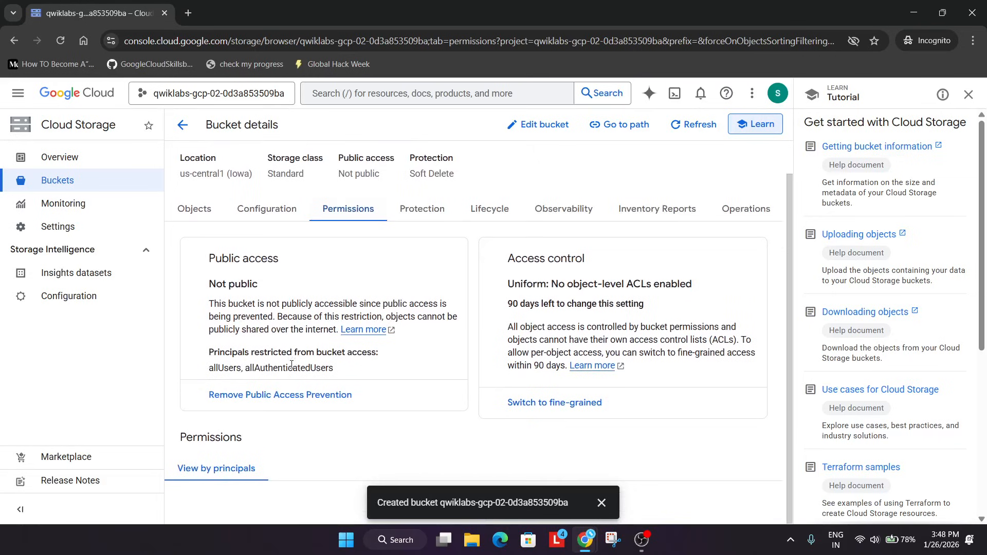
click(283, 395)
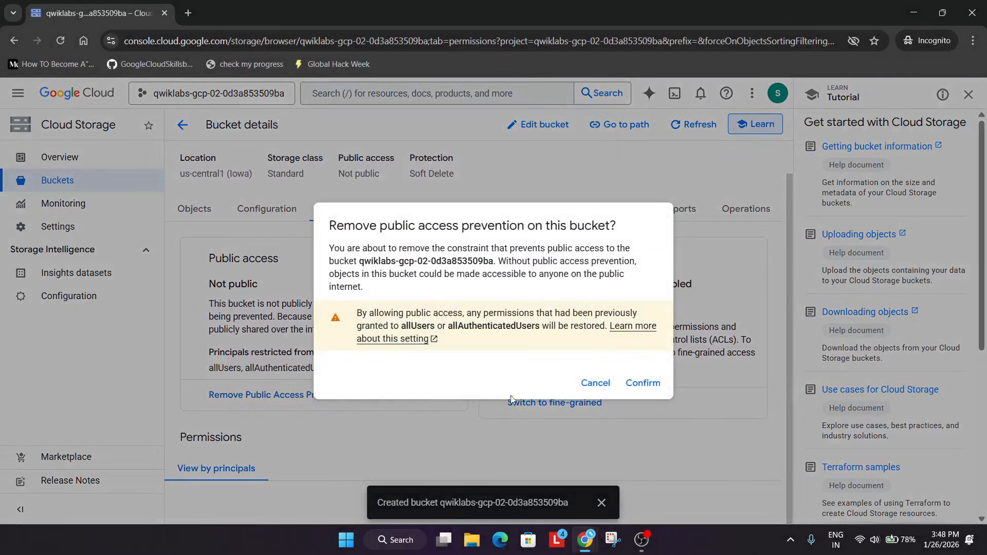
click(635, 387)
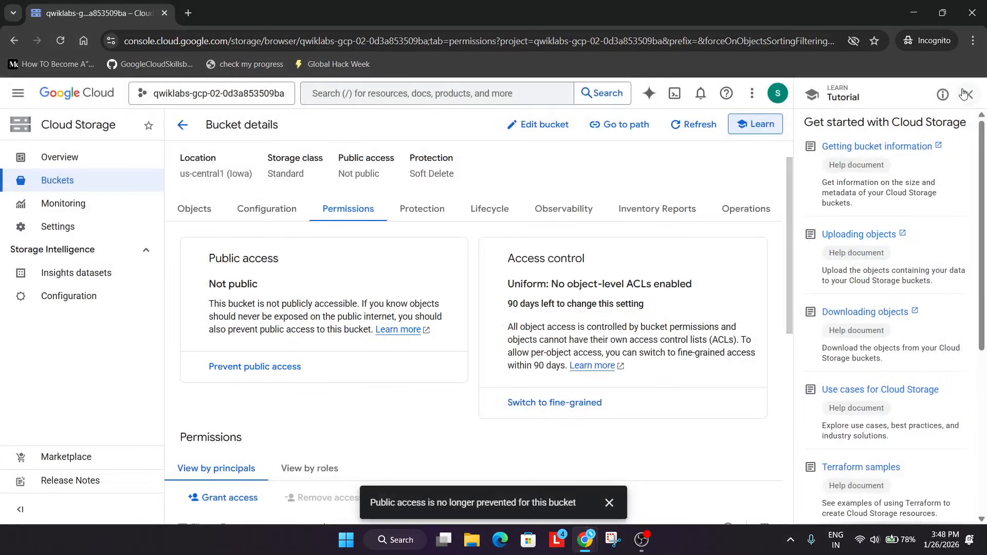
click(964, 94)
scroll(233, 420, down, 5)
Run the progress check for the Create a bucket task on the lab page.
key(alt+Tab)
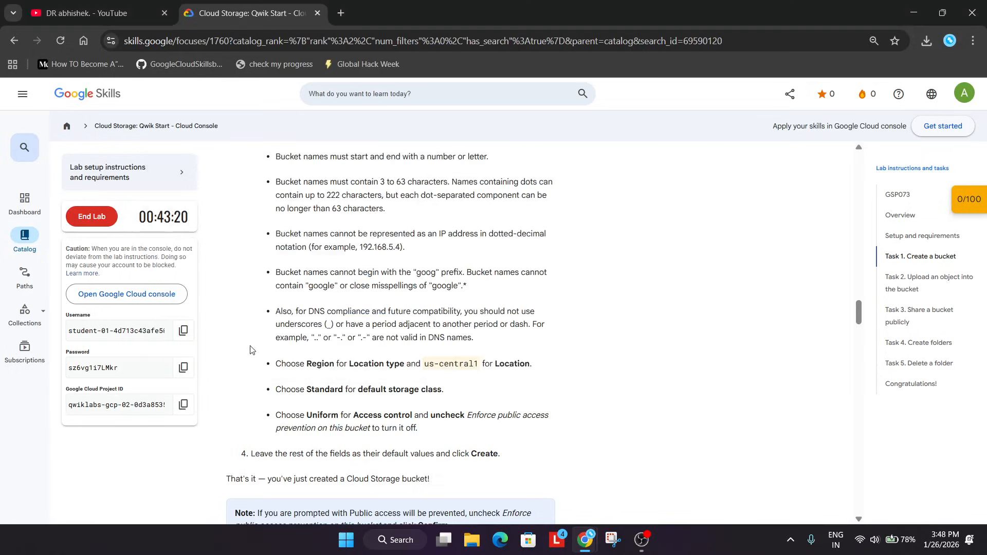
scroll(475, 383, down, 5)
click(293, 422)
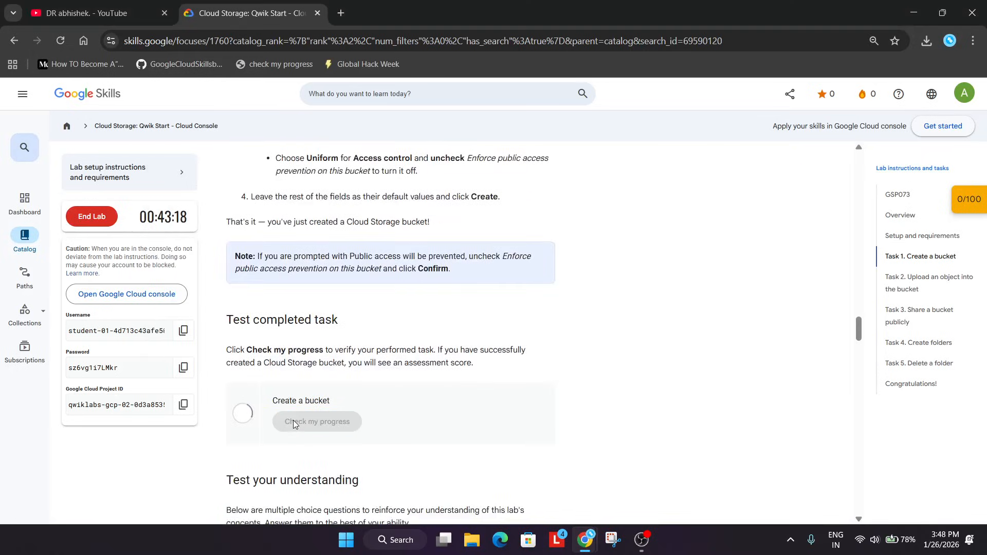
Scroll through the lab instructions to reach Task 2.
scroll(352, 360, down, 4)
scroll(352, 360, down, 5)
scroll(550, 271, down, 4)
scroll(552, 271, up, 2)
scroll(552, 271, up, 3)
scroll(498, 289, down, 1)
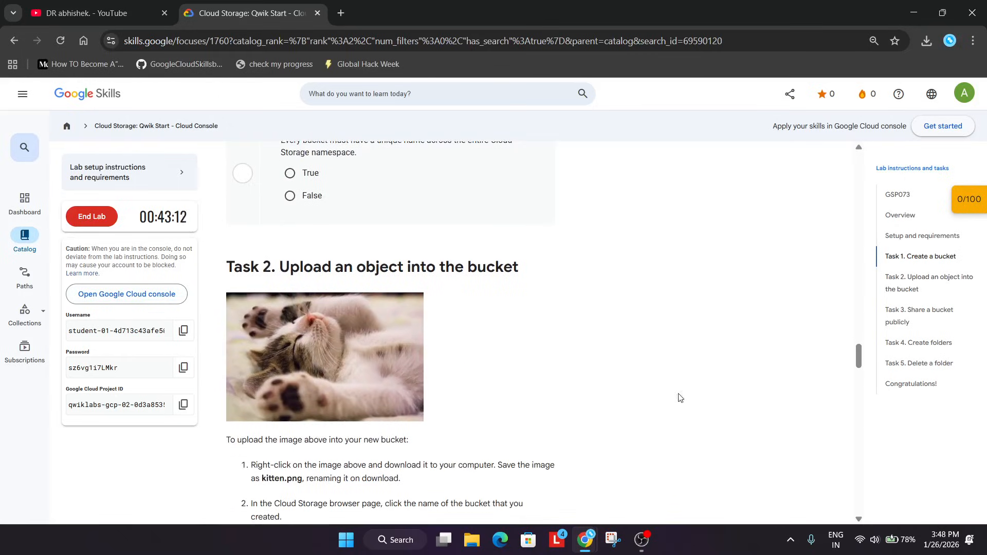
Copy the file name kitten.png from the Task 2 lab instructions.
right_click(263, 313)
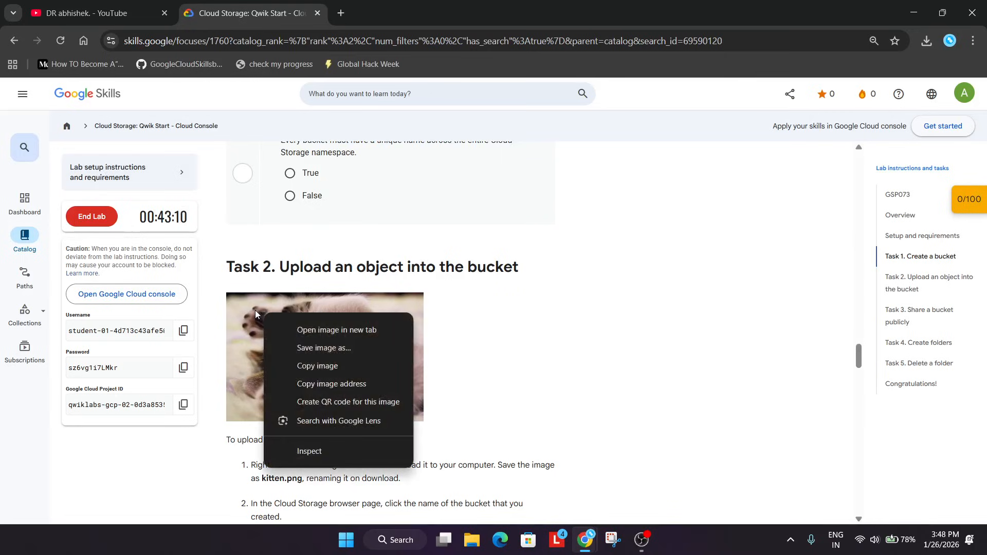
click(802, 289)
scroll(374, 250, down, 5)
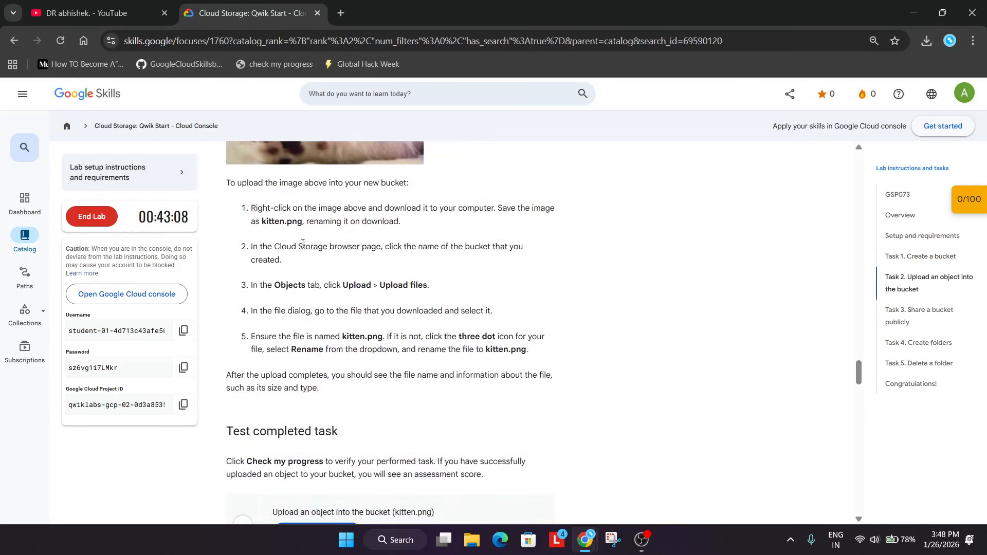
drag(261, 223, 302, 227)
key(ctrl+c)
scroll(316, 228, up, 5)
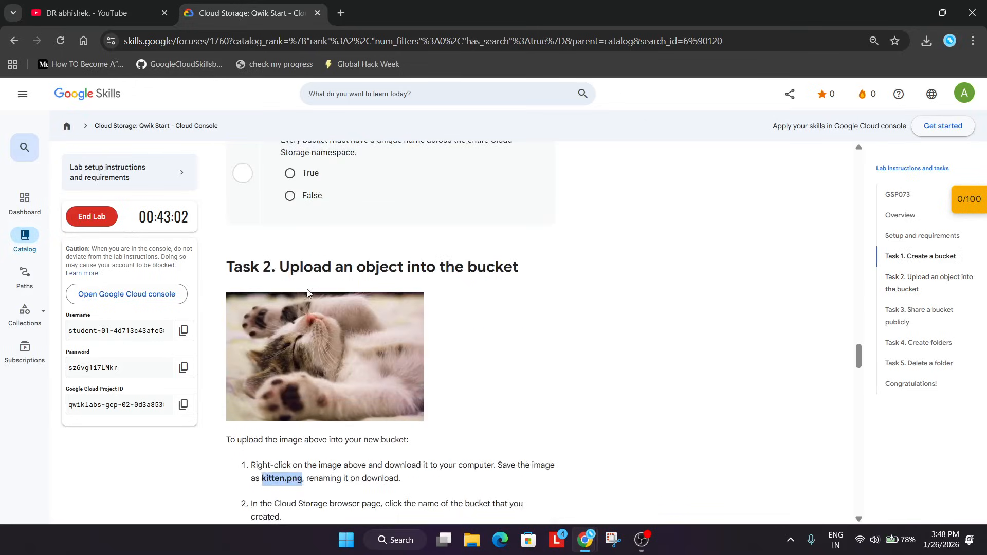
Save the kitten image from the lab page to Downloads as kitten.png, replacing the existing file.
right_click(301, 329)
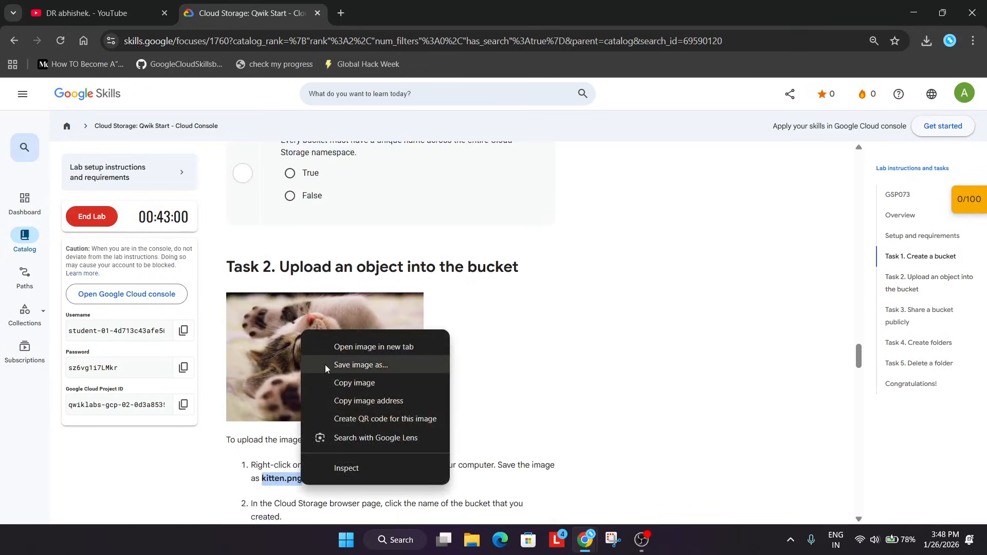
click(641, 539)
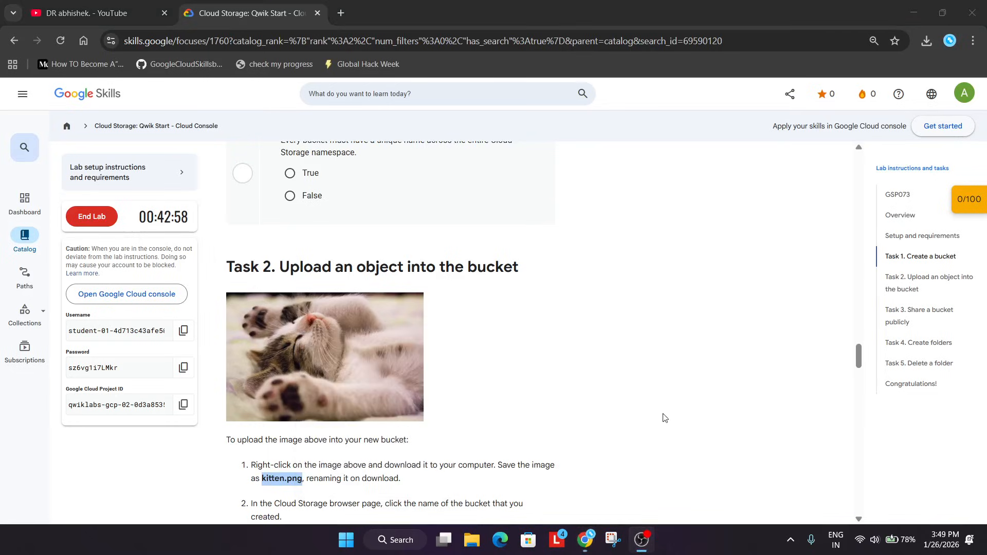
click(678, 386)
right_click(331, 347)
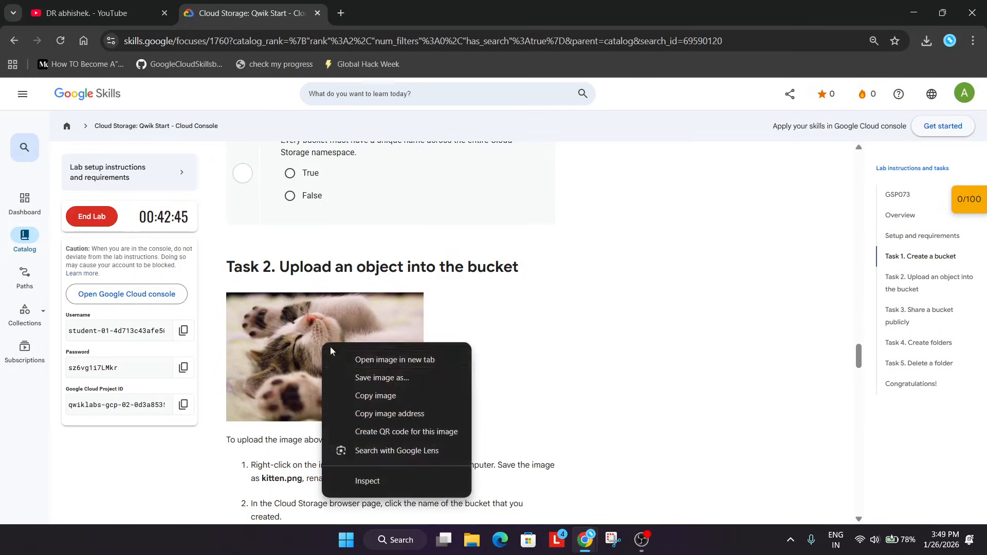
click(350, 374)
key(ctrl+v)
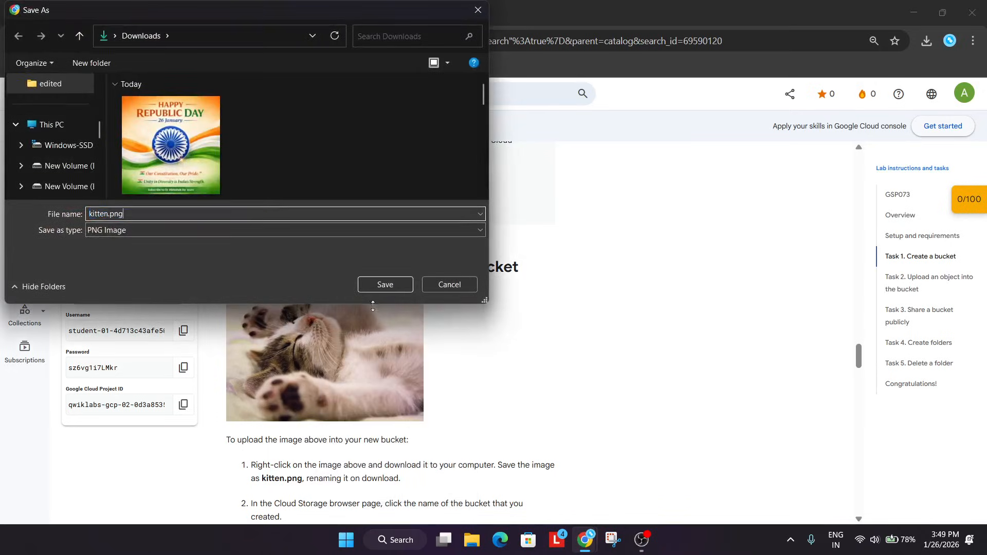
click(378, 284)
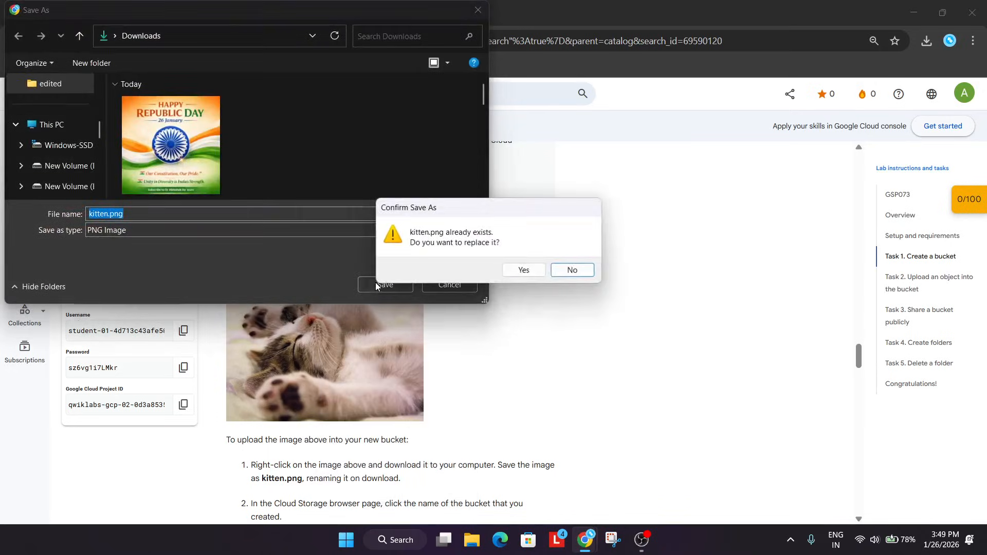
click(523, 271)
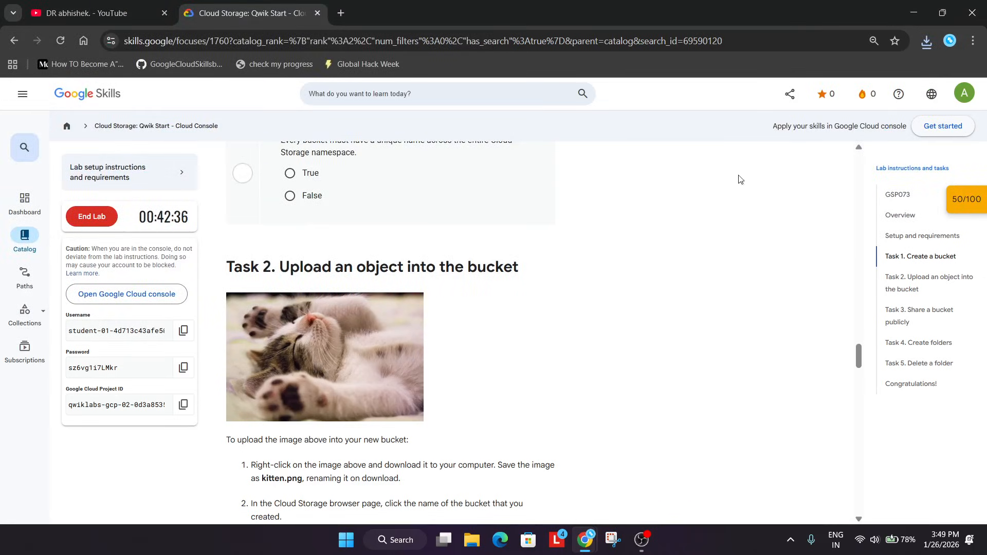
Upload kitten.png into the bucket's objects in the Cloud Storage console.
key(alt+Tab)
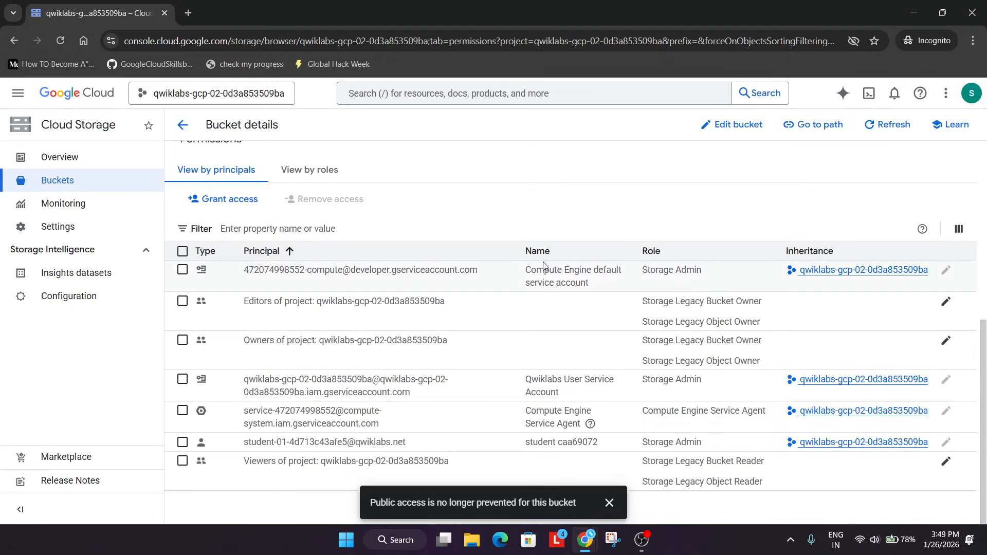
scroll(256, 239, up, 3)
click(183, 125)
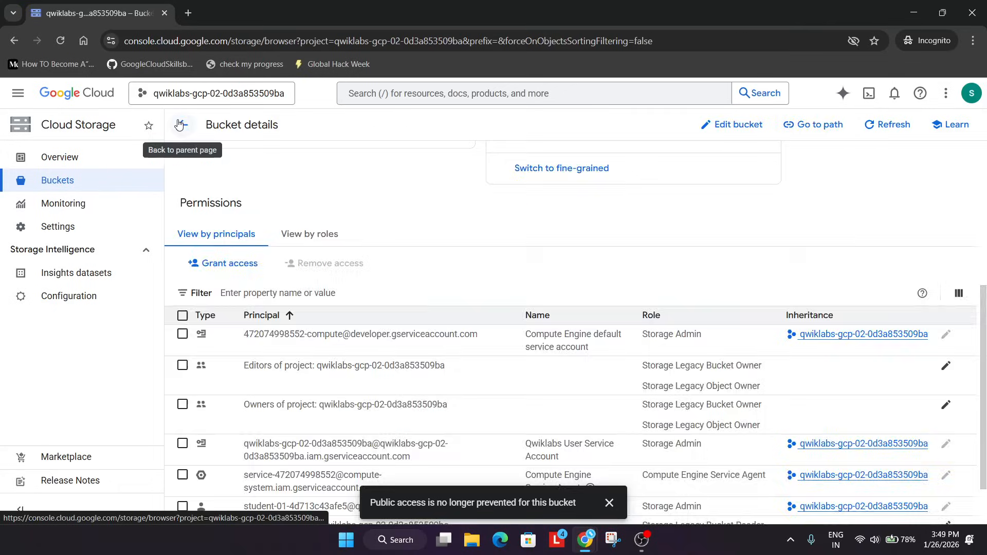
click(302, 200)
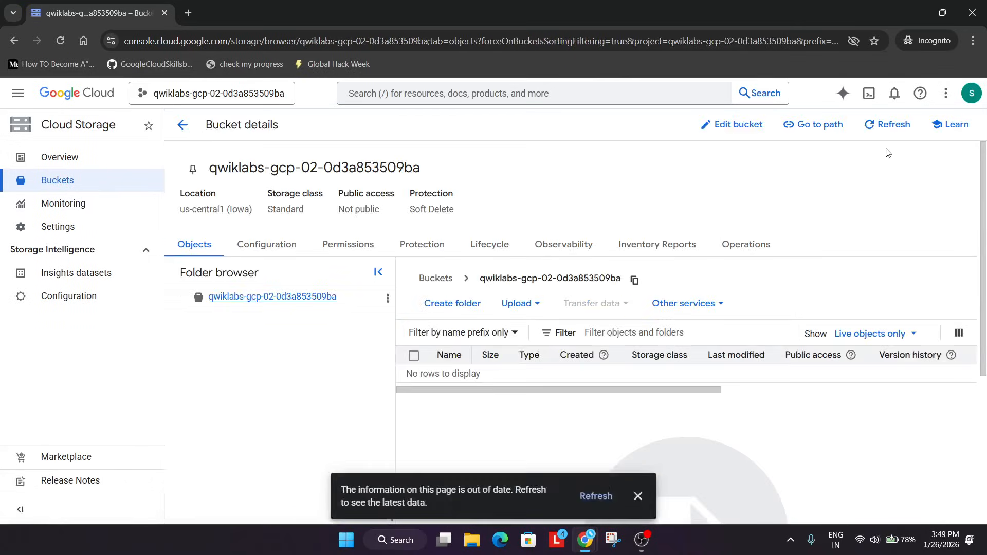
click(519, 304)
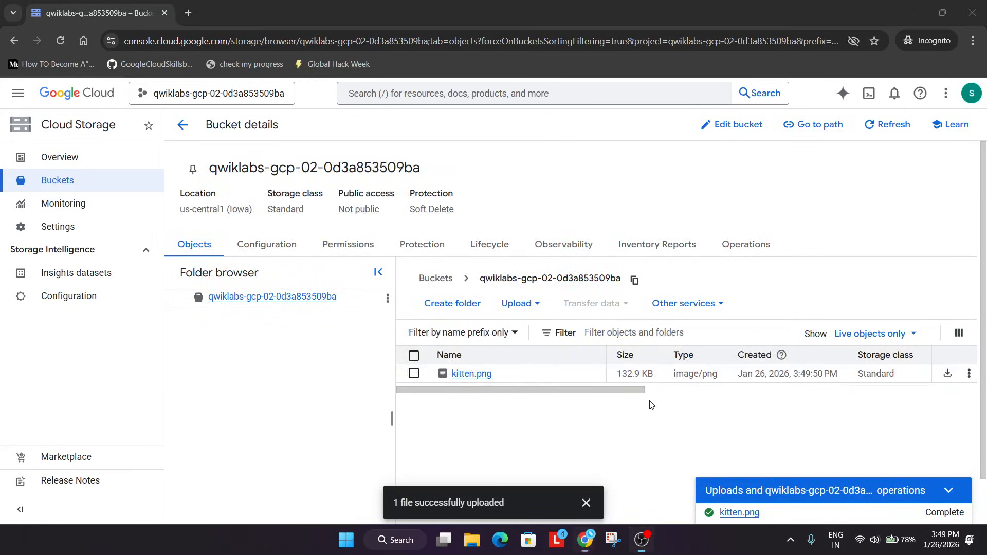
Run the progress check for the Upload an object into the bucket task on the lab page.
key(alt+Tab)
scroll(354, 419, down, 9)
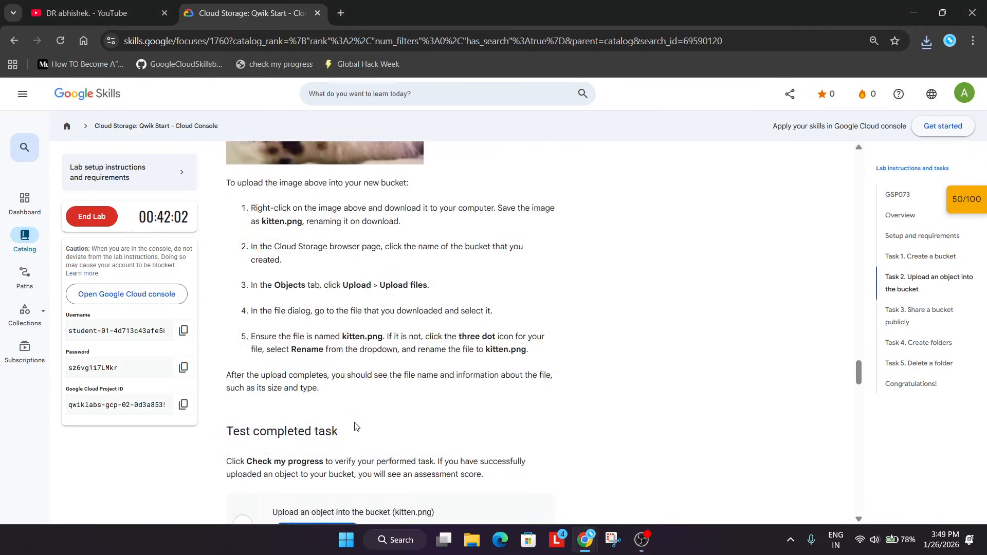
click(332, 343)
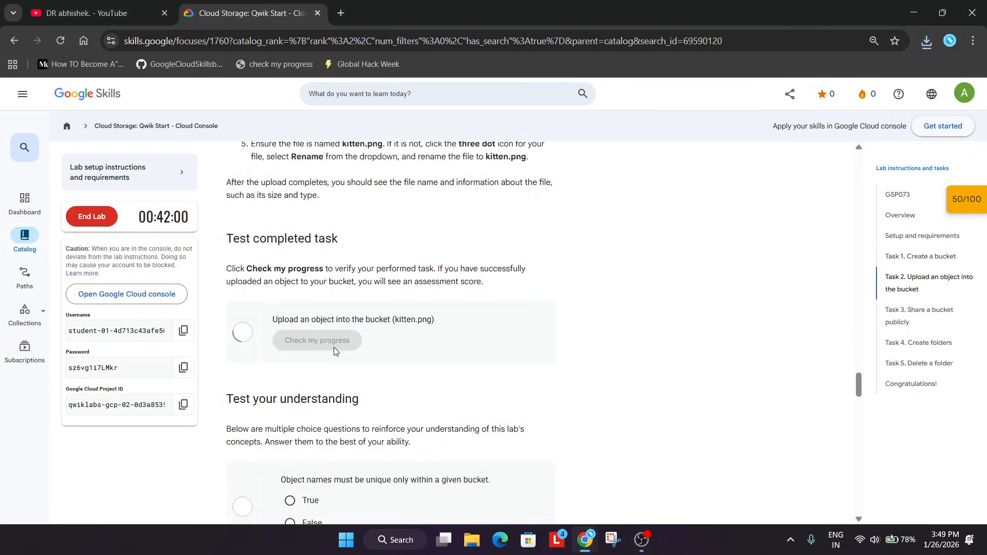
Copy the principal name allUsers from the Task 3 instructions.
scroll(335, 349, down, 3)
scroll(336, 354, down, 4)
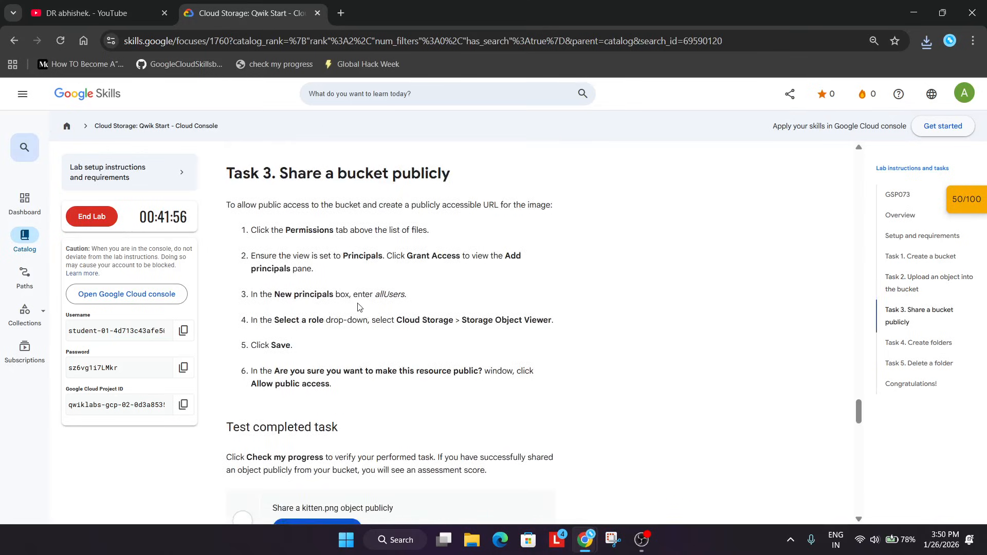
drag(376, 293, 404, 294)
Start granting access on the bucket's permissions and add allUsers as a new principal.
key(alt+Tab)
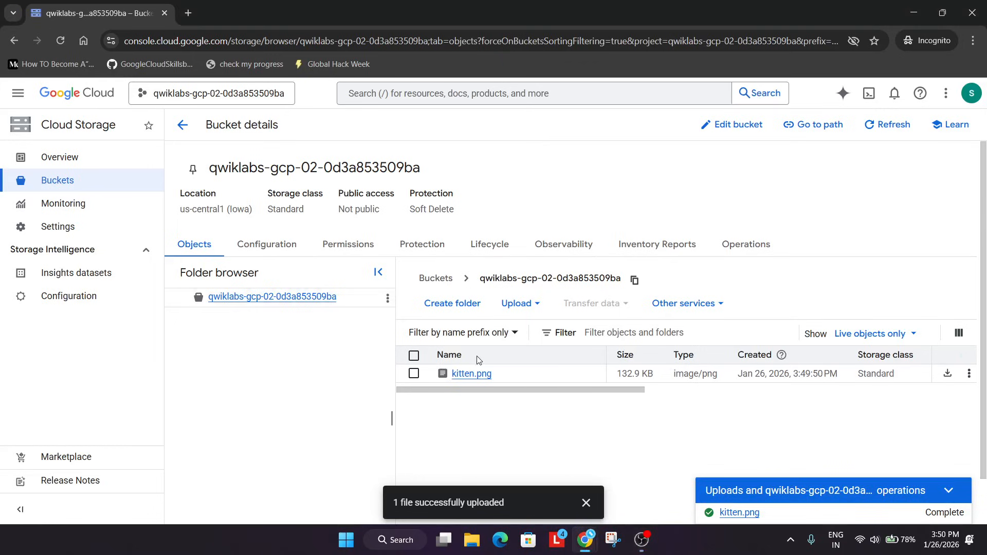
click(322, 251)
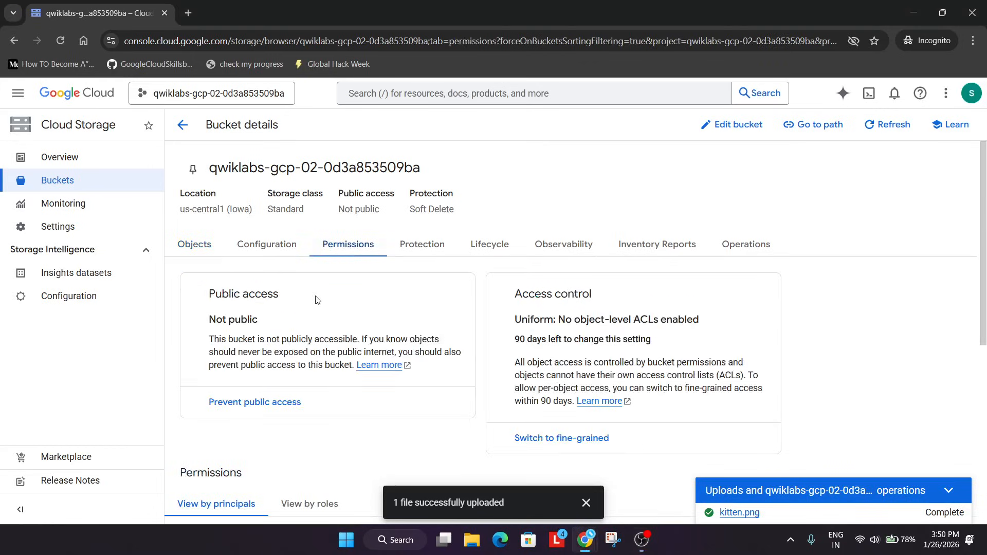
scroll(348, 401, down, 6)
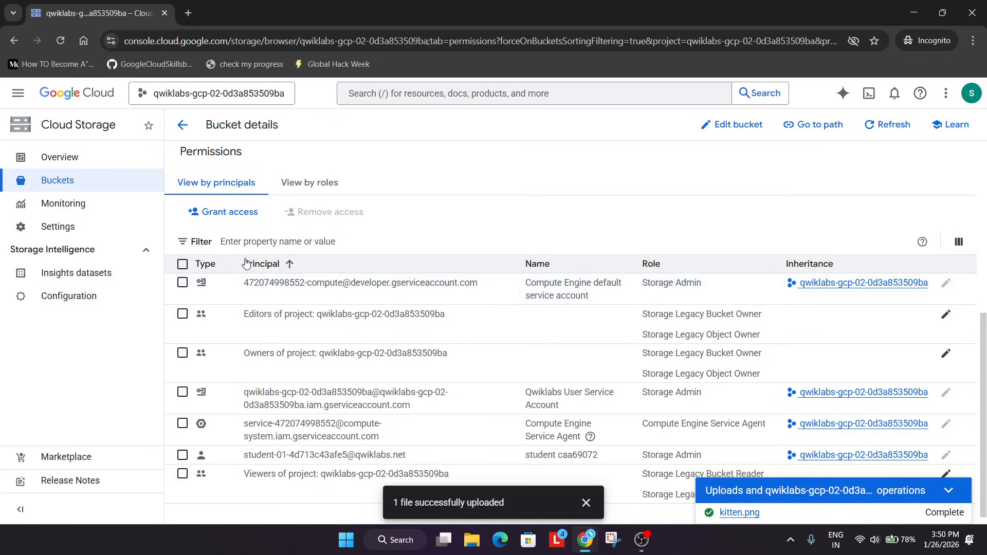
click(230, 213)
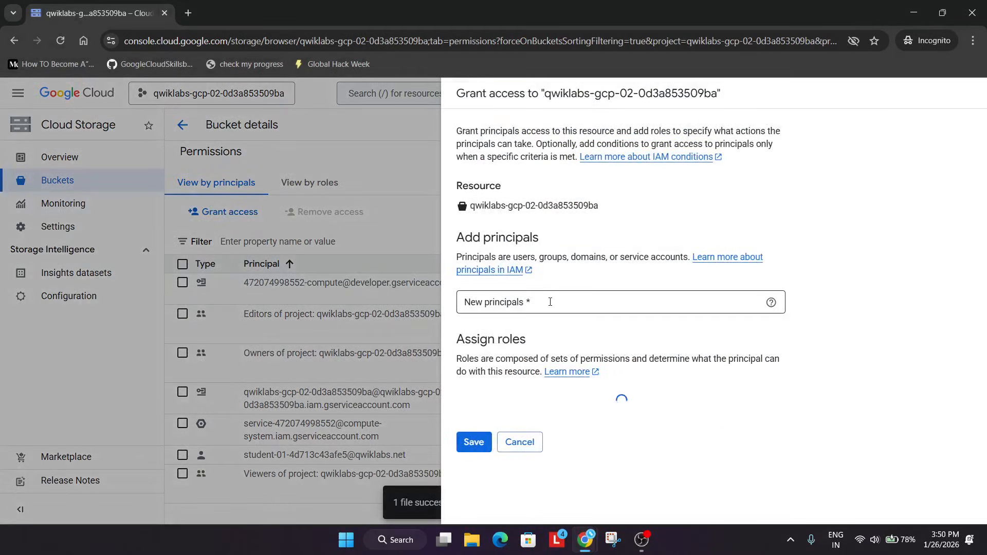
click(550, 302)
text(allUsers)
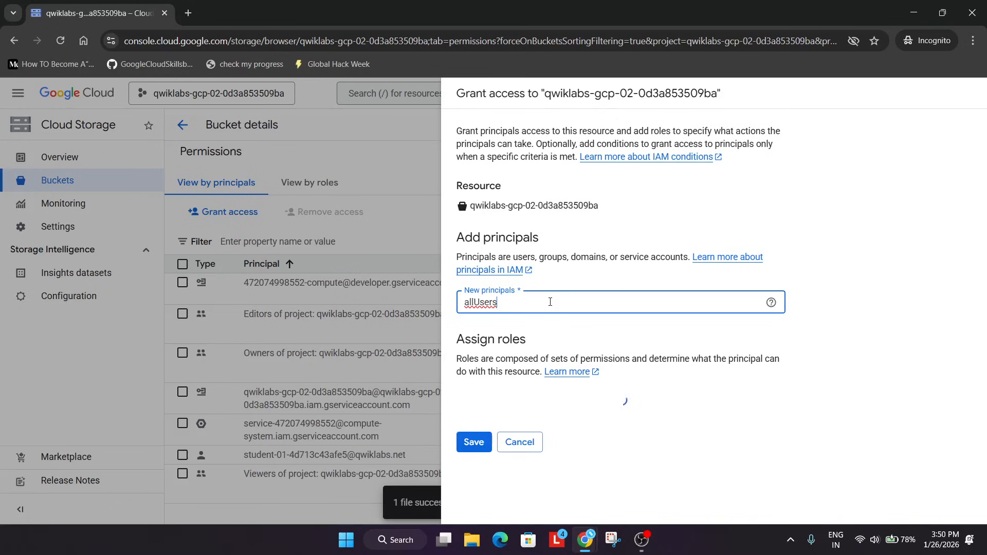
key(Return)
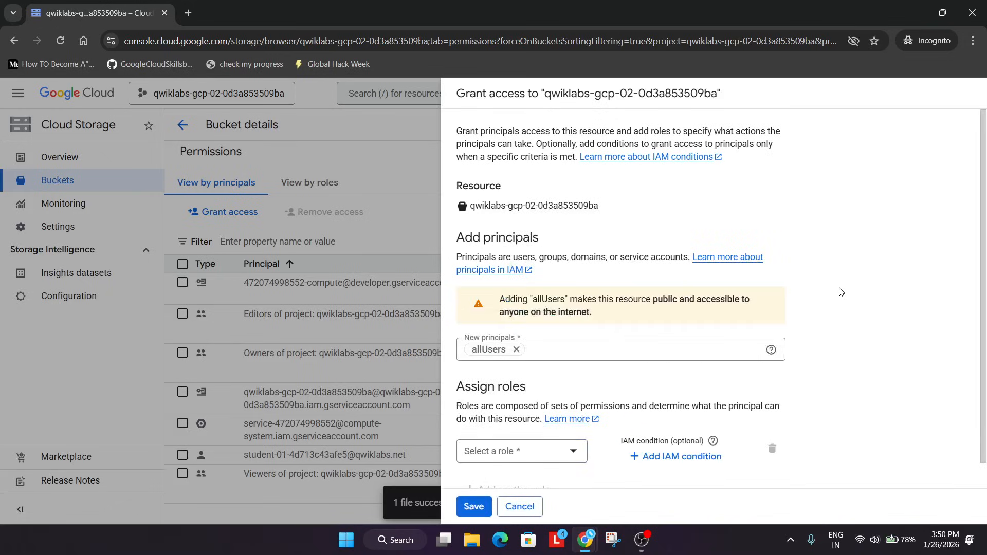
Assign the Storage Object Viewer role to allUsers, save, and allow public access.
click(537, 455)
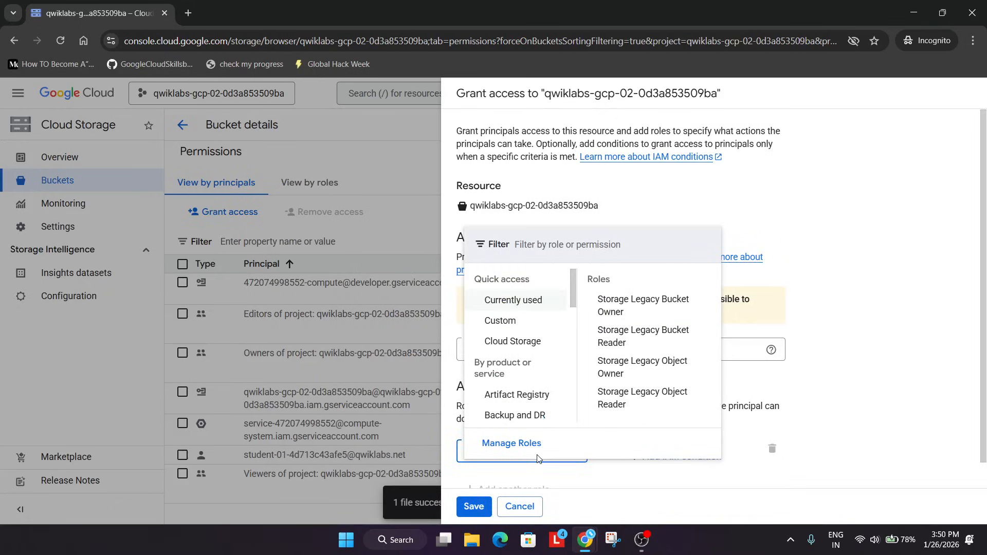
key(alt+Tab)
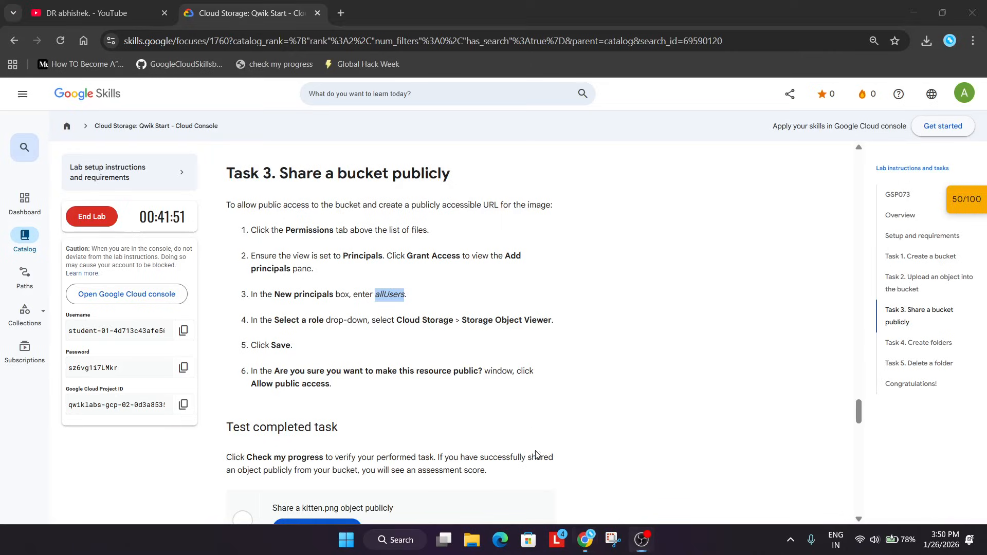
drag(463, 319, 554, 319)
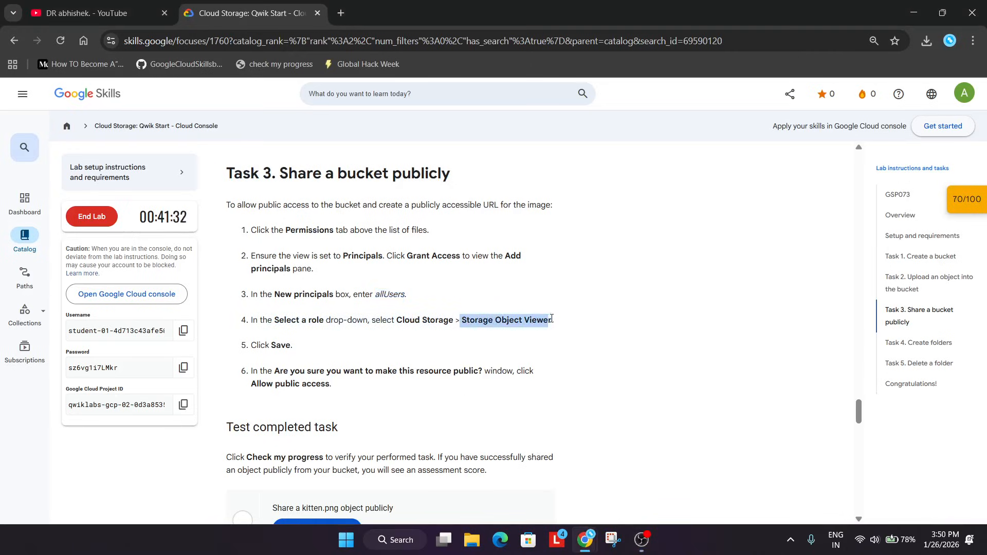
key(ctrl+c)
key(alt+Tab)
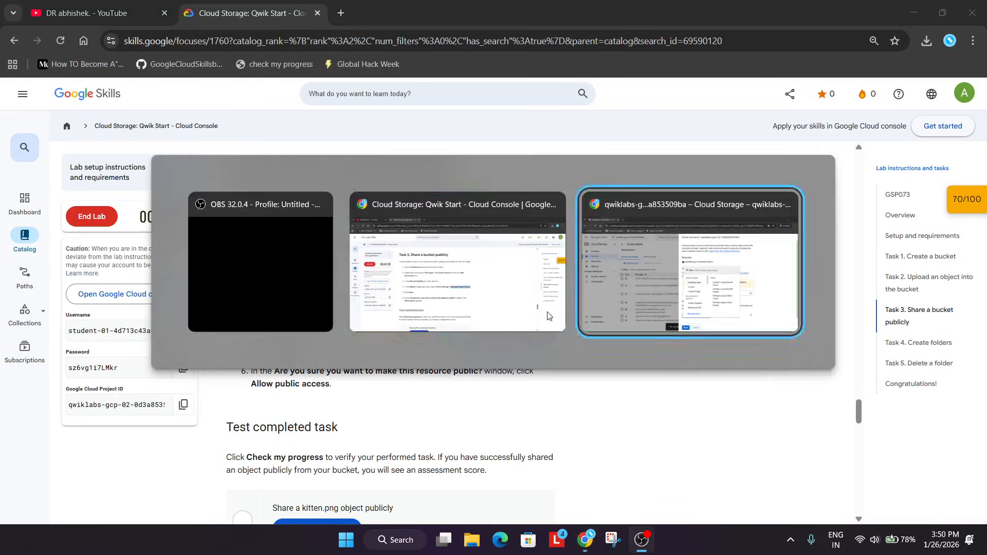
key(ctrl+v)
click(568, 288)
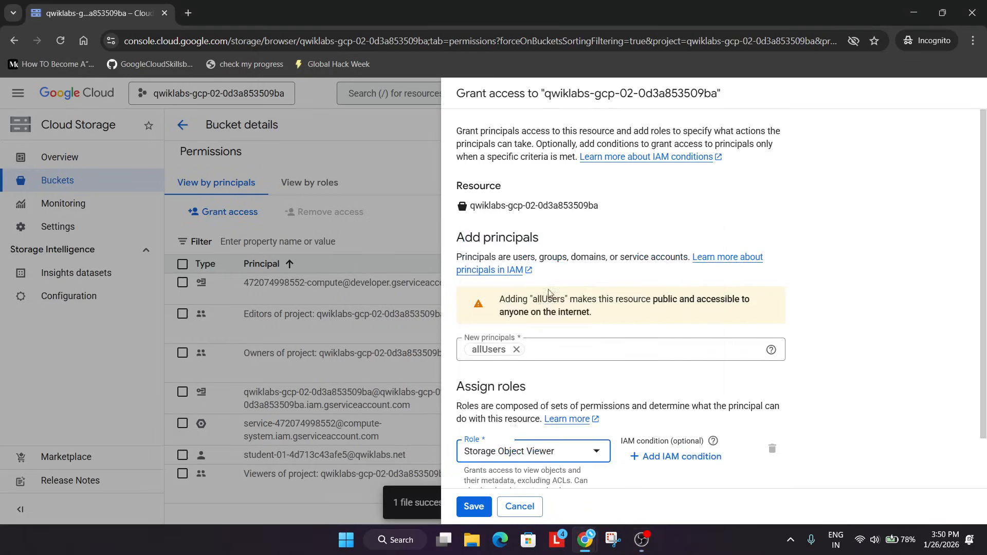
click(474, 507)
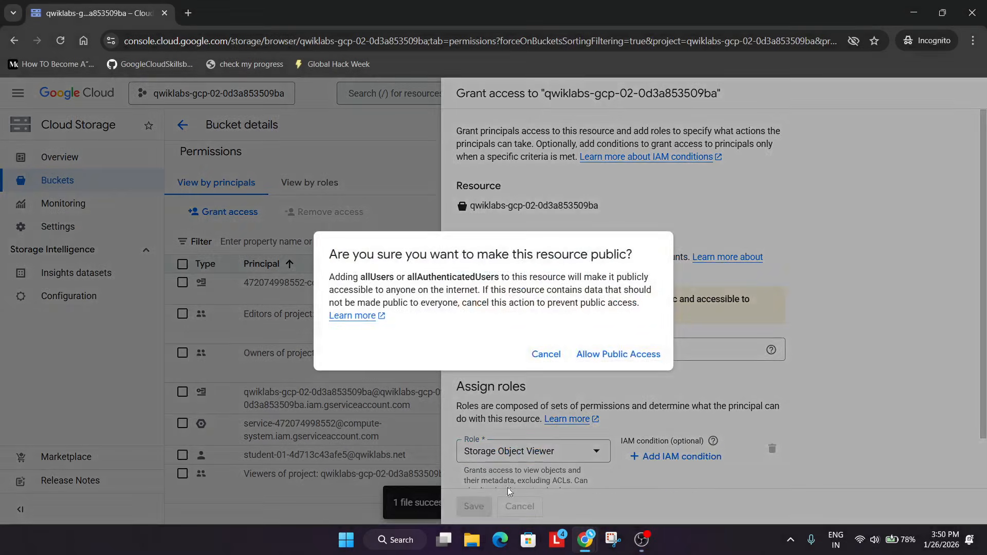
click(608, 359)
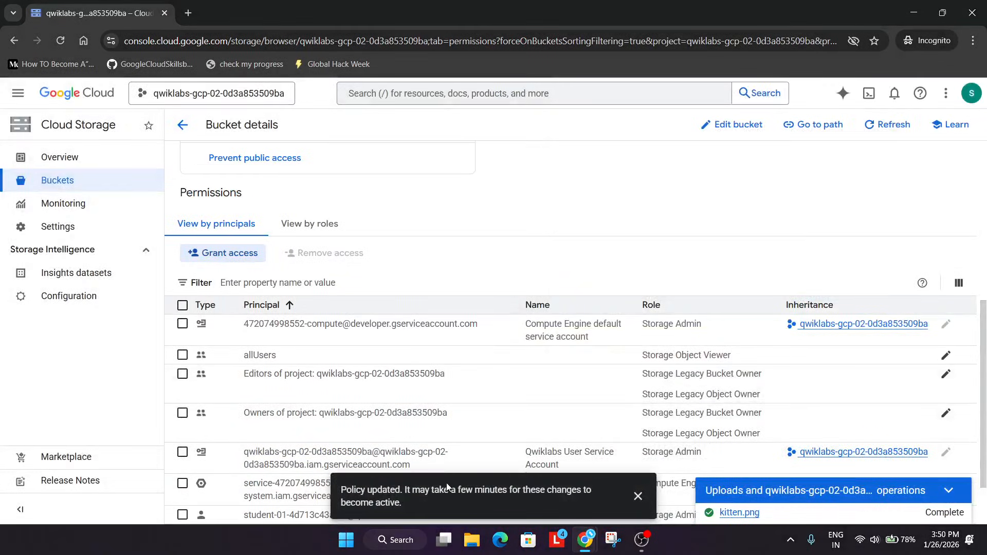
Run the progress check for the Share a kitten.png object publicly task on the lab page.
click(183, 125)
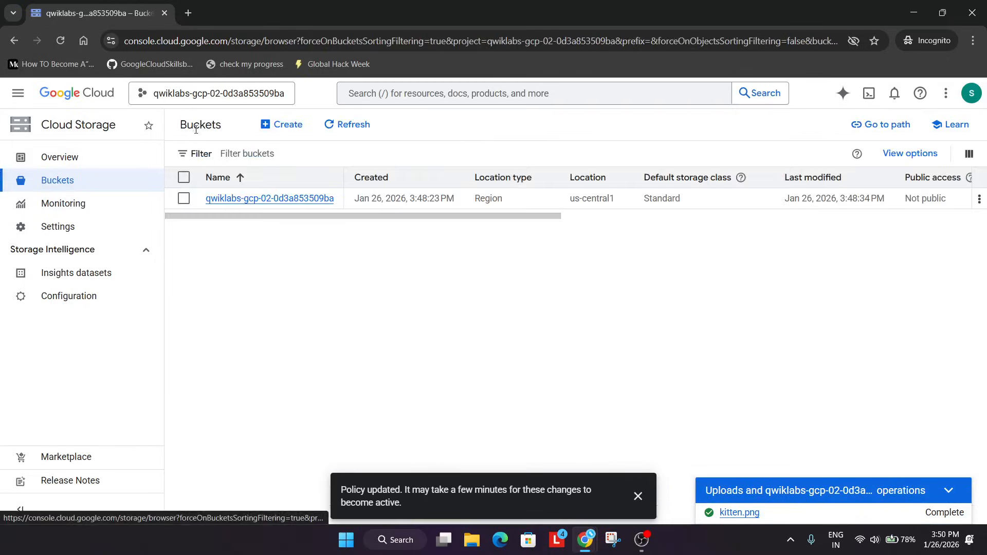
click(325, 199)
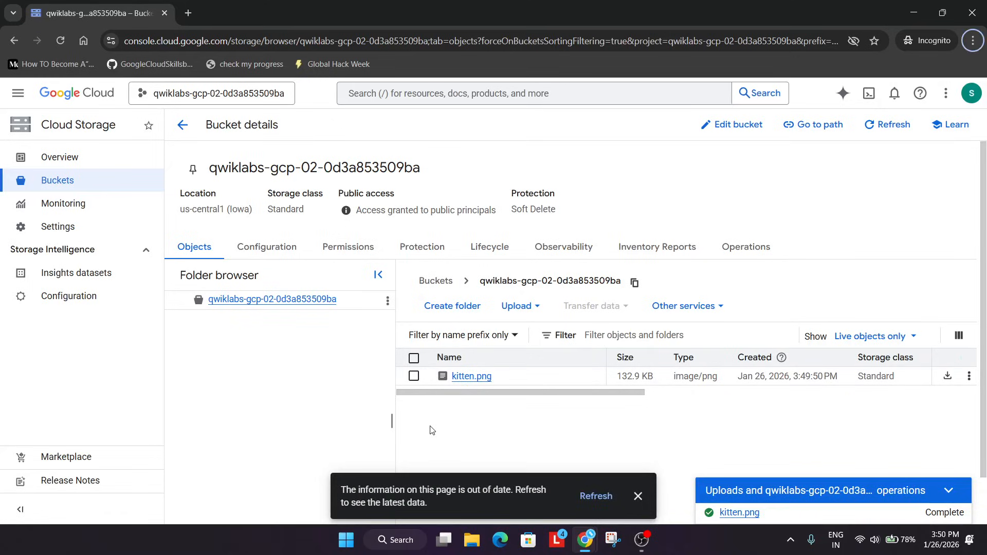
key(alt+Tab)
key(alt+Tab)
scroll(420, 426, down, 1)
click(332, 398)
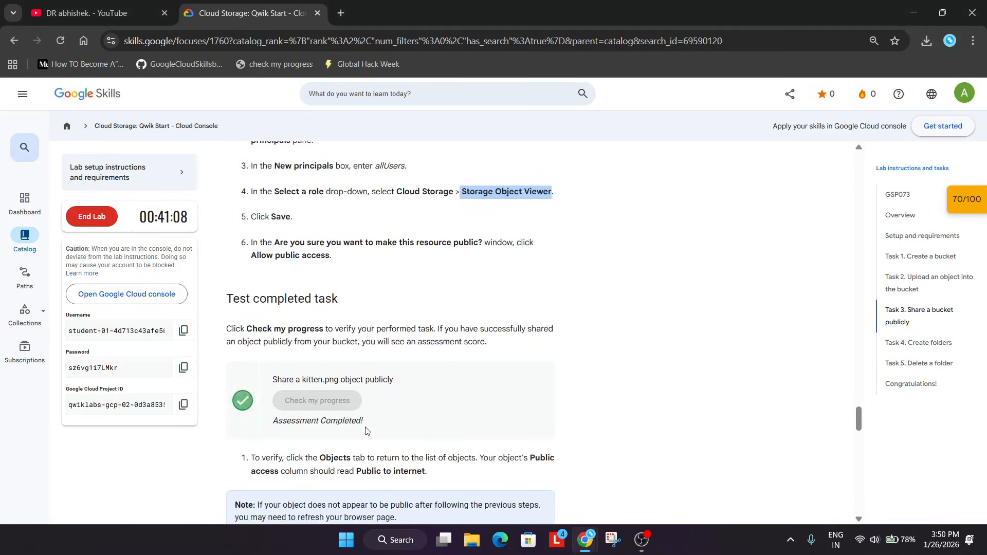
End the lab from the lab page.
click(949, 205)
click(115, 216)
click(591, 335)
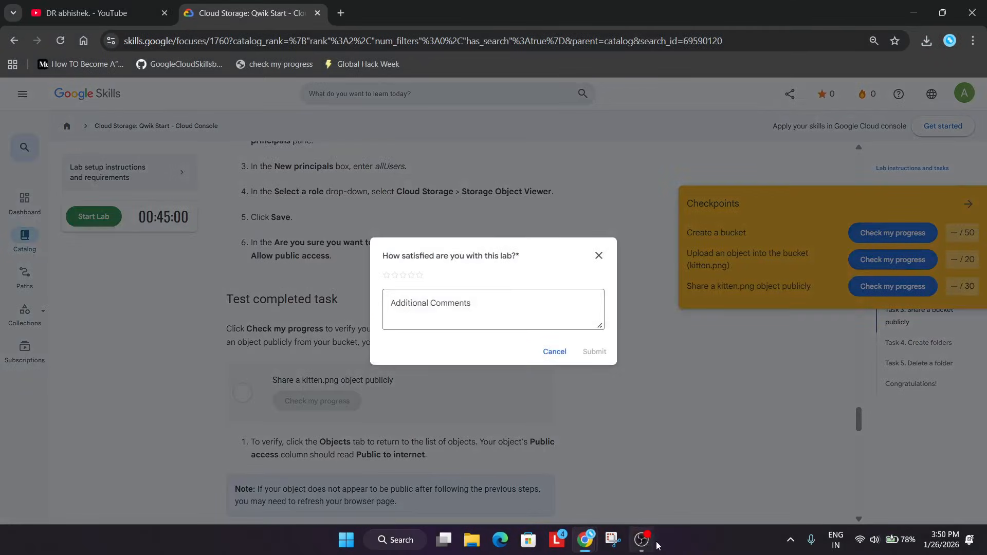